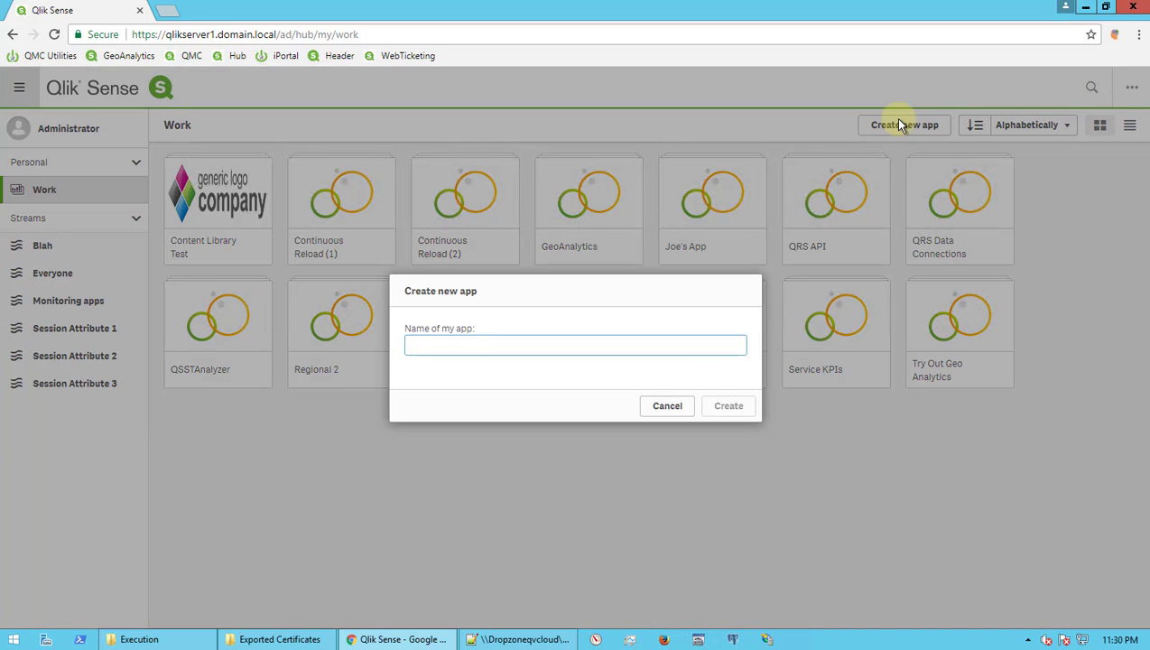
# Create an app named "New App" in the hub and open it.
pyautogui.write('New App')
pyautogui.press('Return')
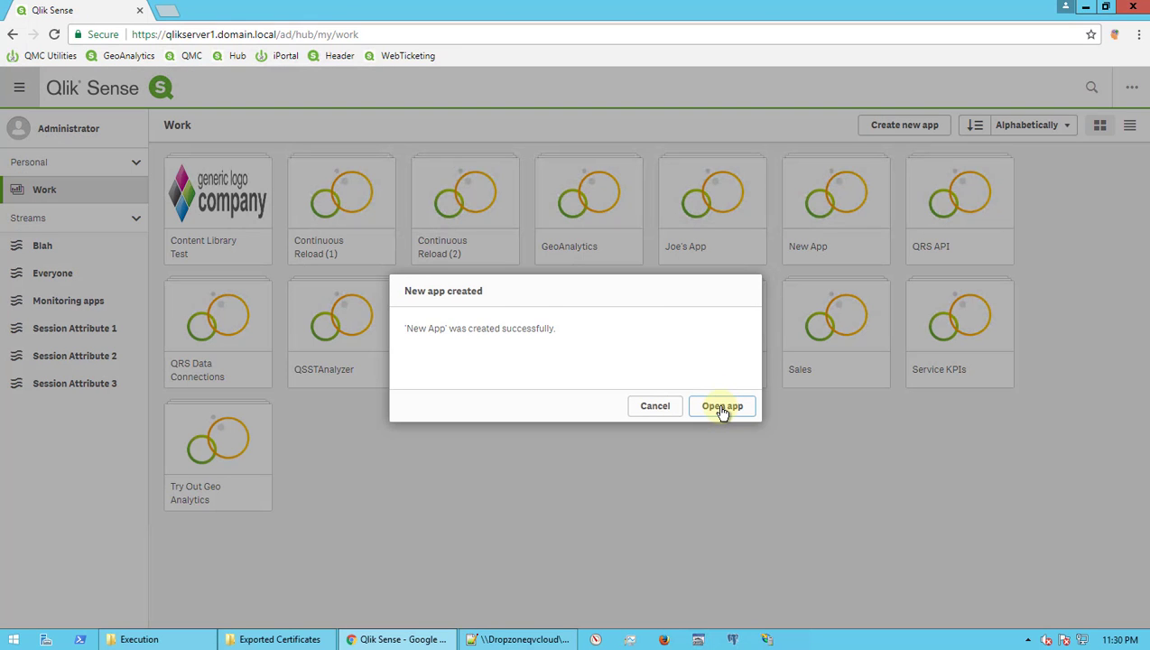
pyautogui.click(722, 408)
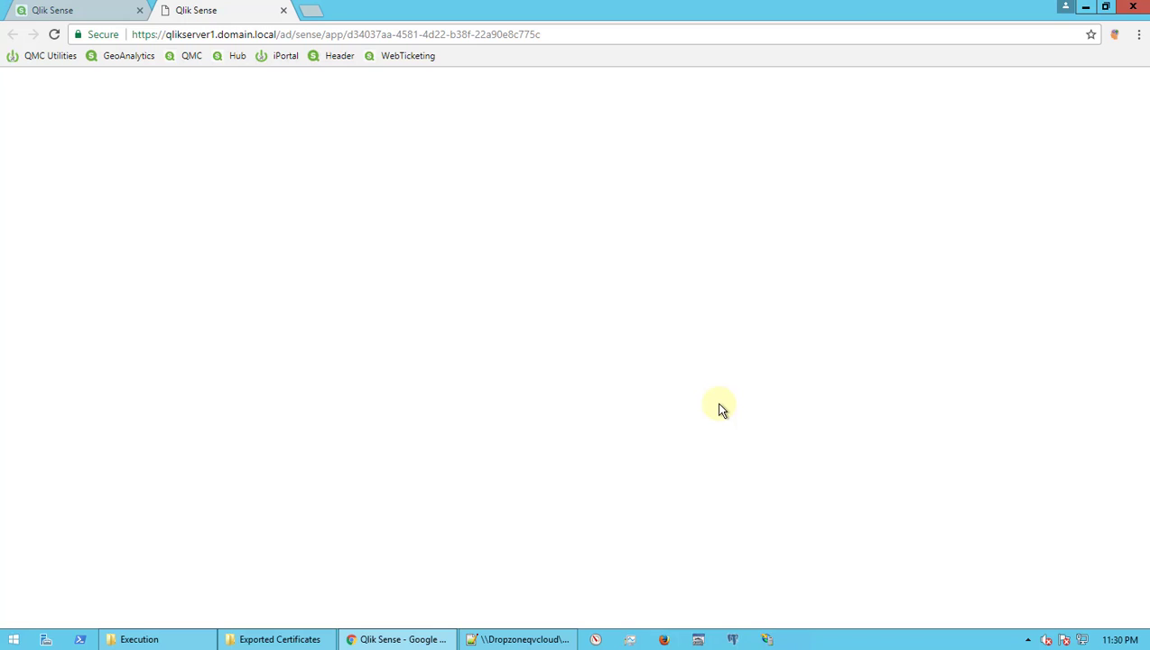
# Open the browser's developer tools and reload the app page to capture its network traffic.
pyautogui.press('F12')
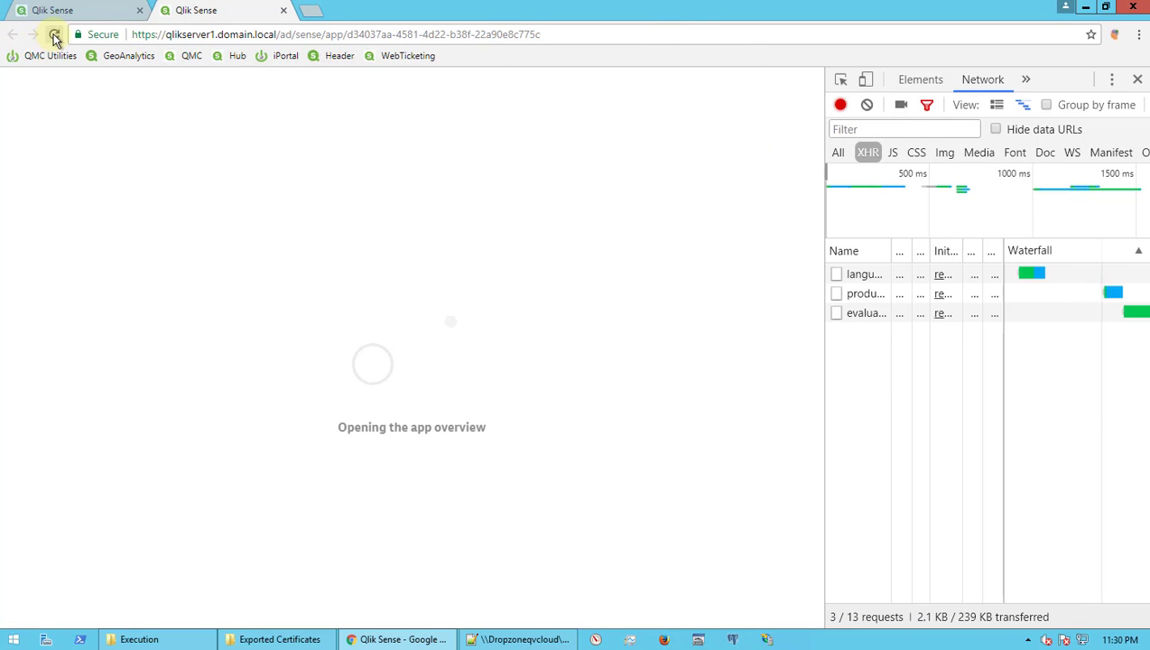
pyautogui.click(55, 36)
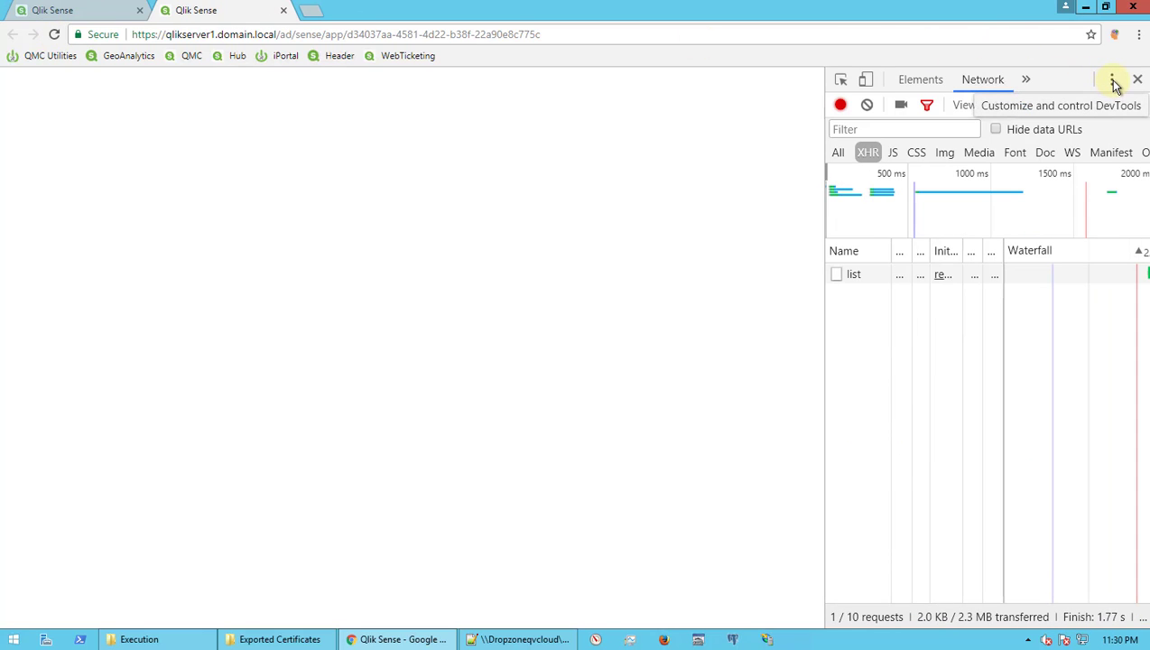
pyautogui.click(1139, 36)
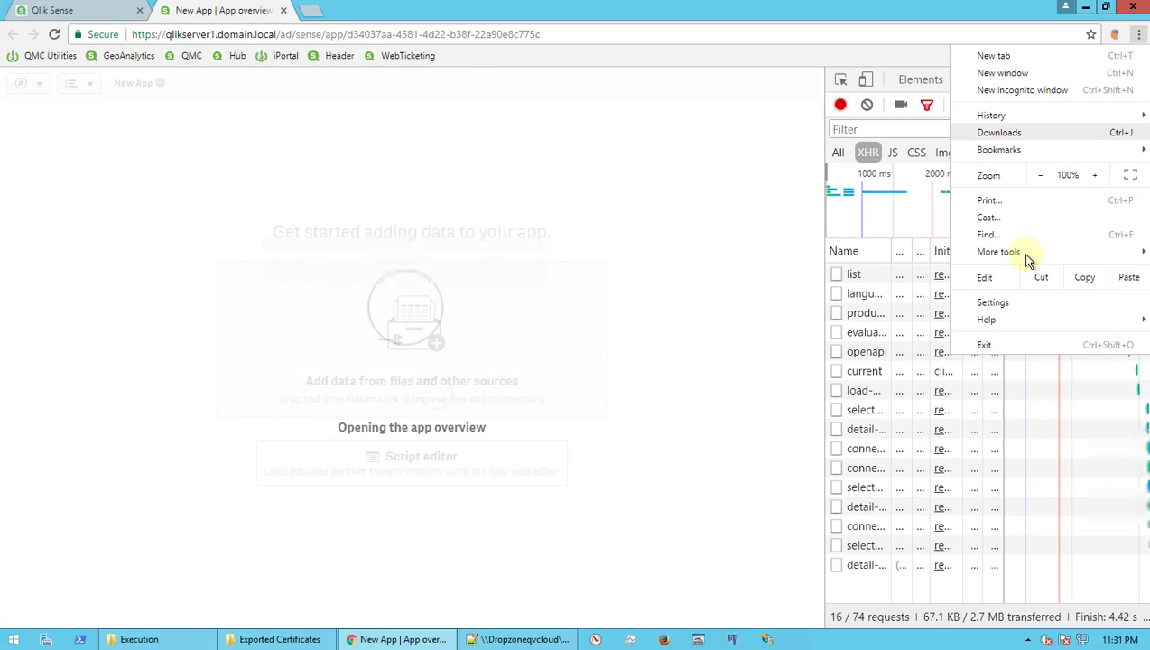
pyautogui.moveTo(1018, 251)
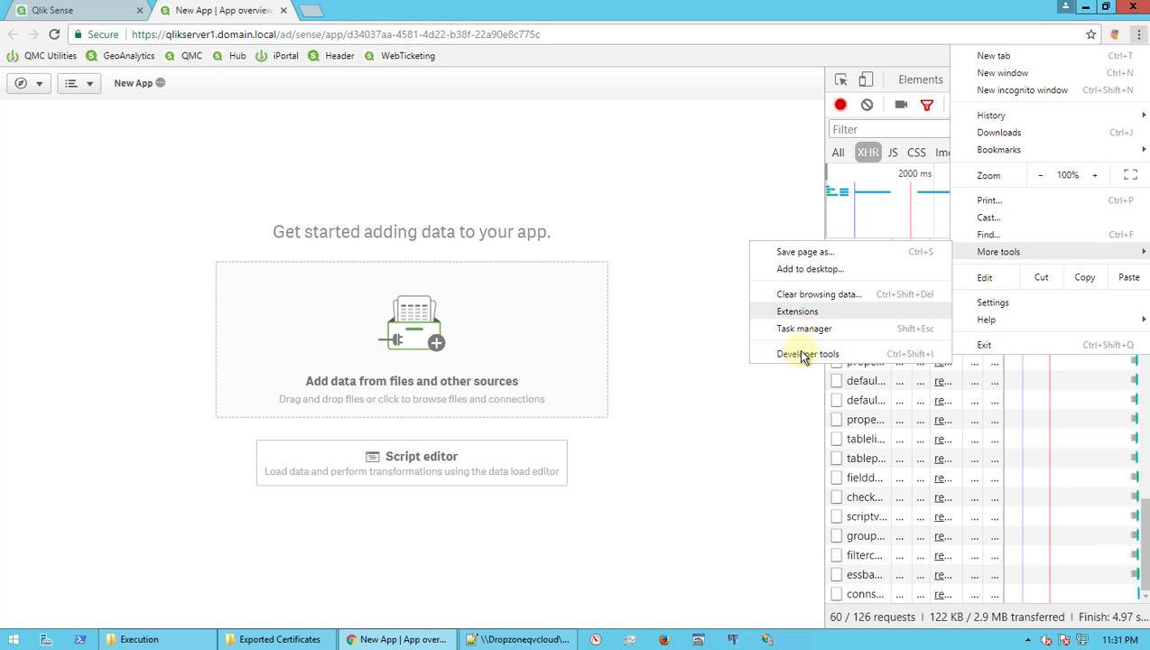
pyautogui.click(662, 226)
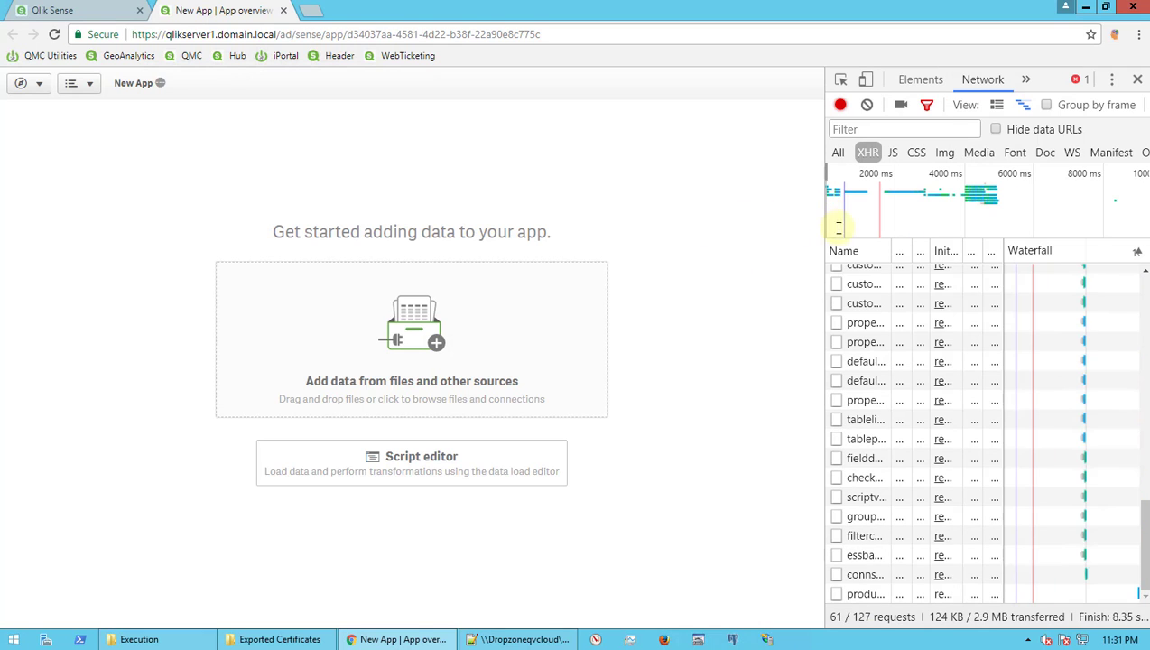
# Filter the captured network requests to WebSockets, widen the developer tools, and show the frames of the engineData connection.
pyautogui.scroll(10, 910, 384)
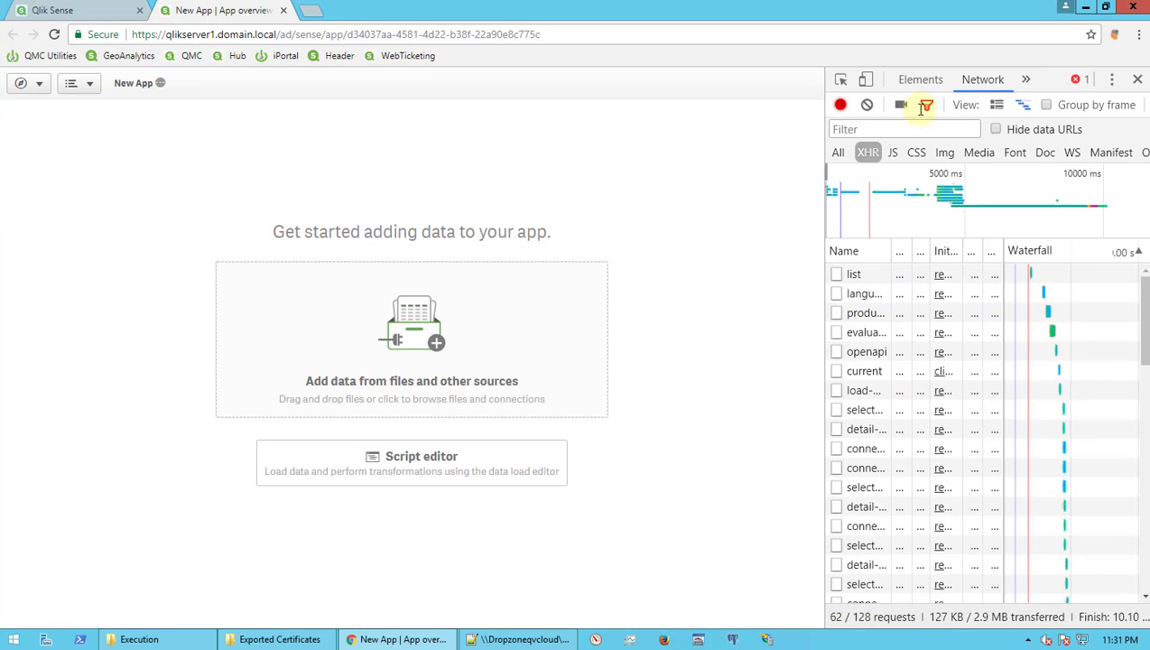
pyautogui.click(1071, 152)
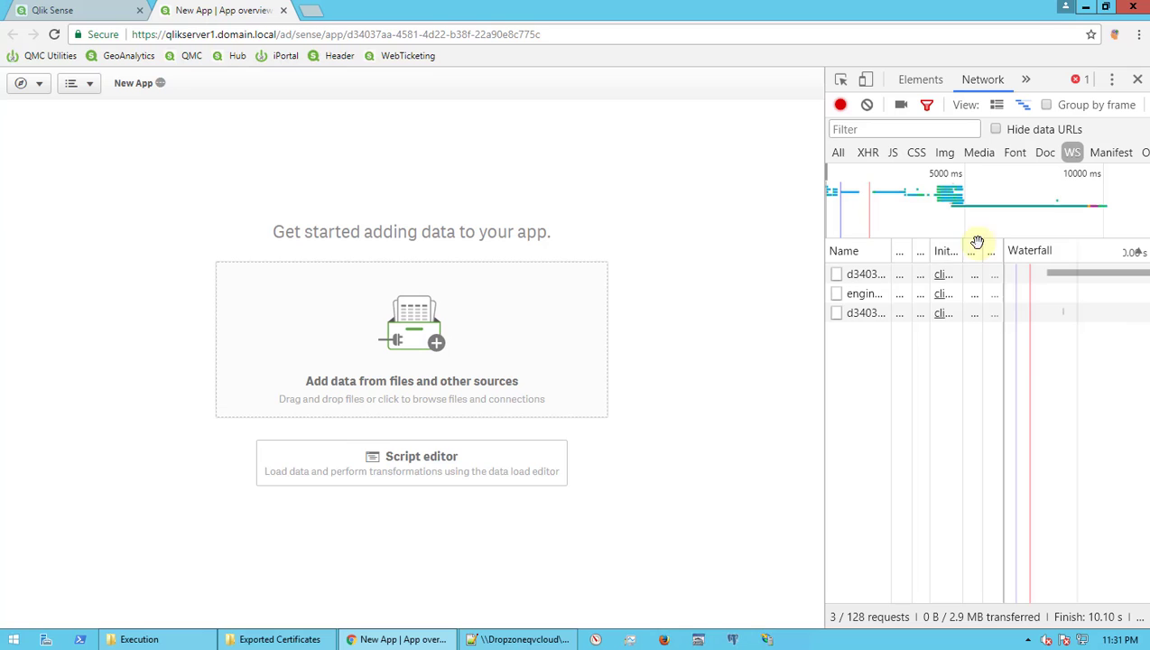
pyautogui.click(864, 296)
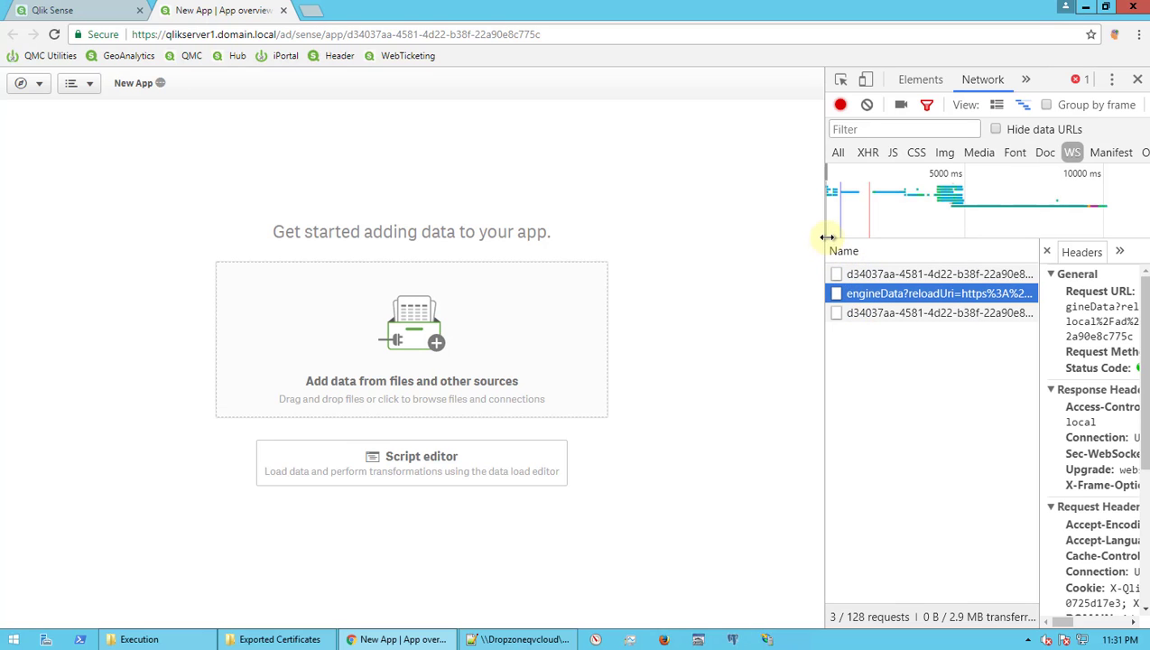
pyautogui.moveTo(827, 237); pyautogui.dragTo(668, 237)
pyautogui.click(974, 253)
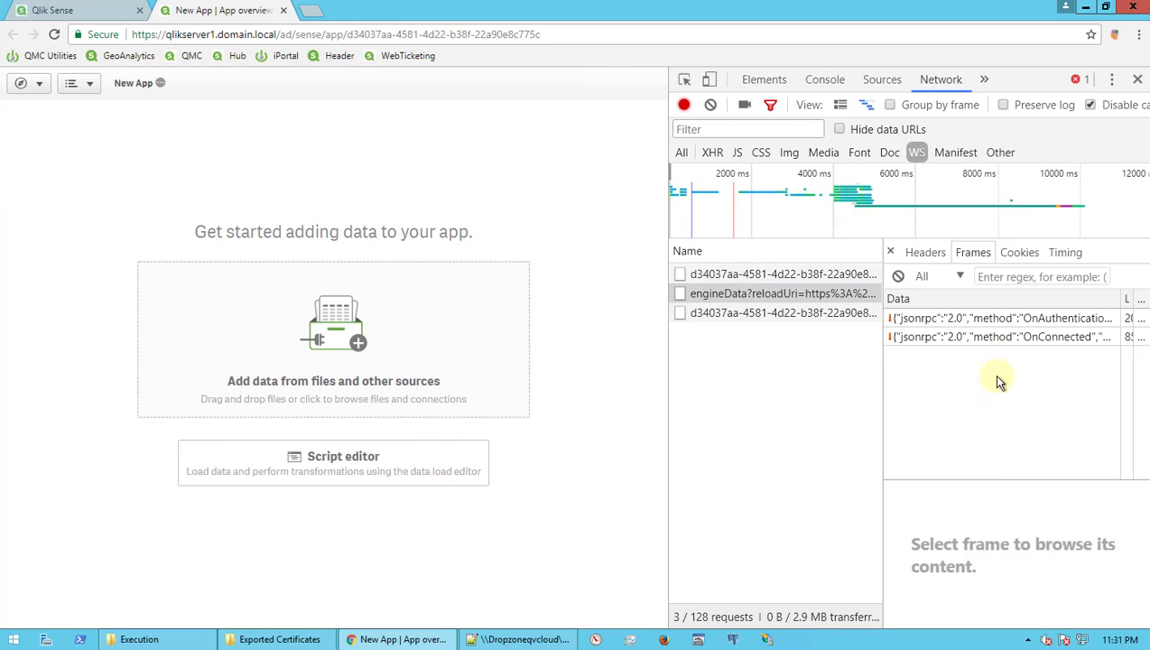
# Examine the app connection's WebSocket frames, including the GetConnections request and the response with id 26.
pyautogui.click(817, 273)
pyautogui.click(1020, 415)
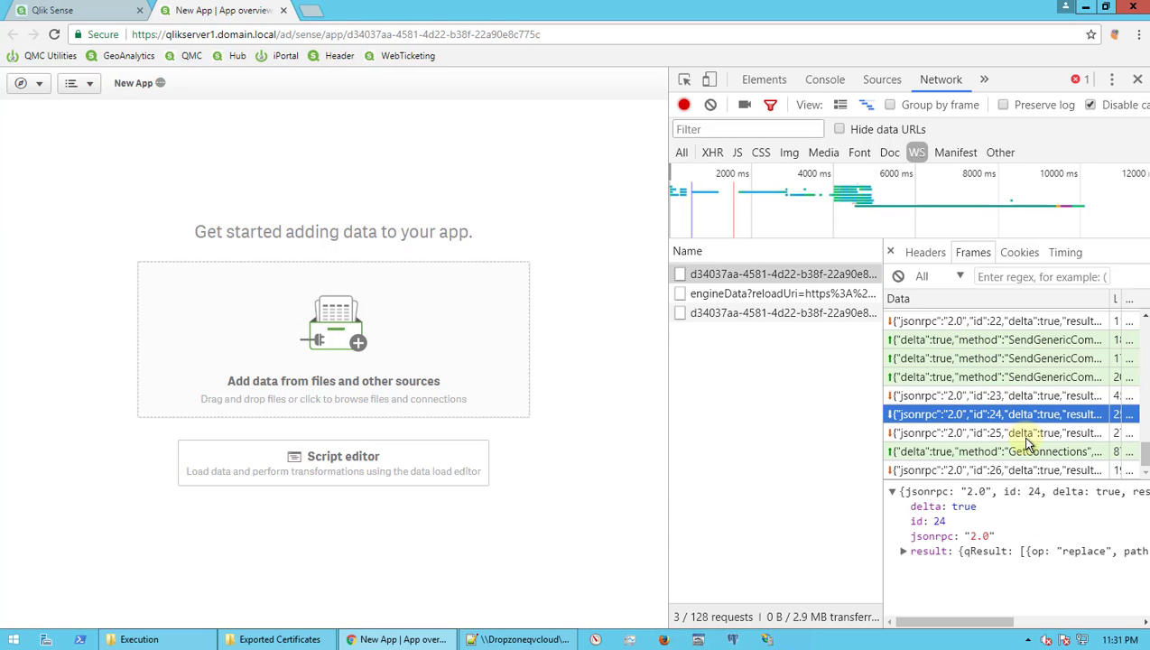
pyautogui.click(990, 472)
pyautogui.click(1009, 456)
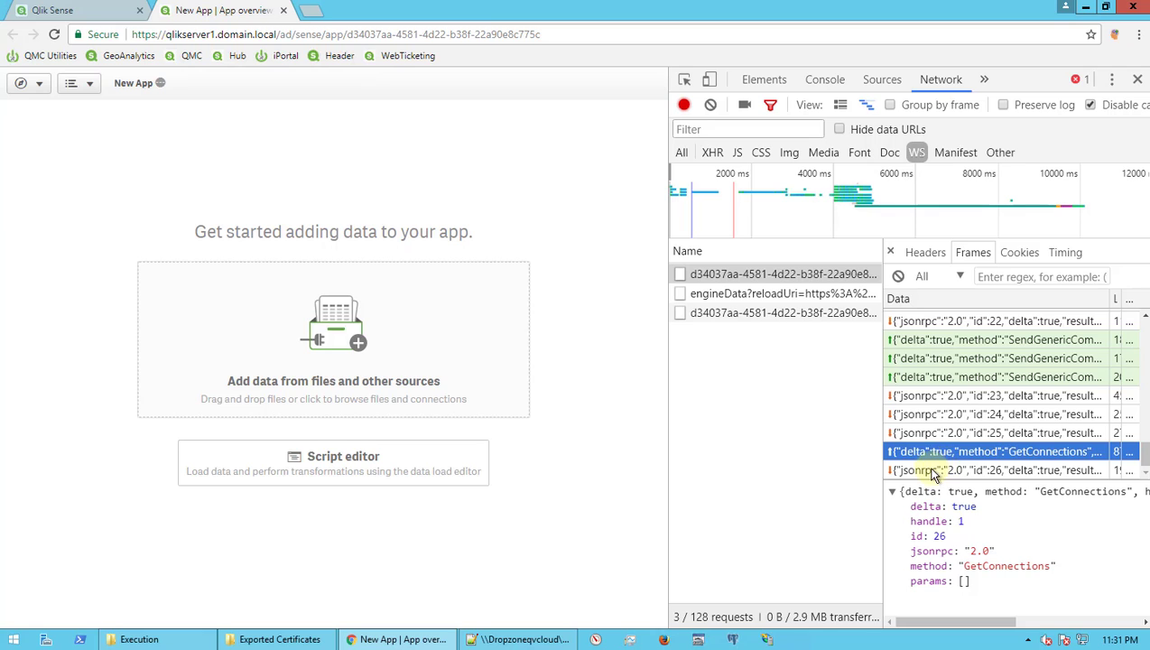
pyautogui.click(917, 472)
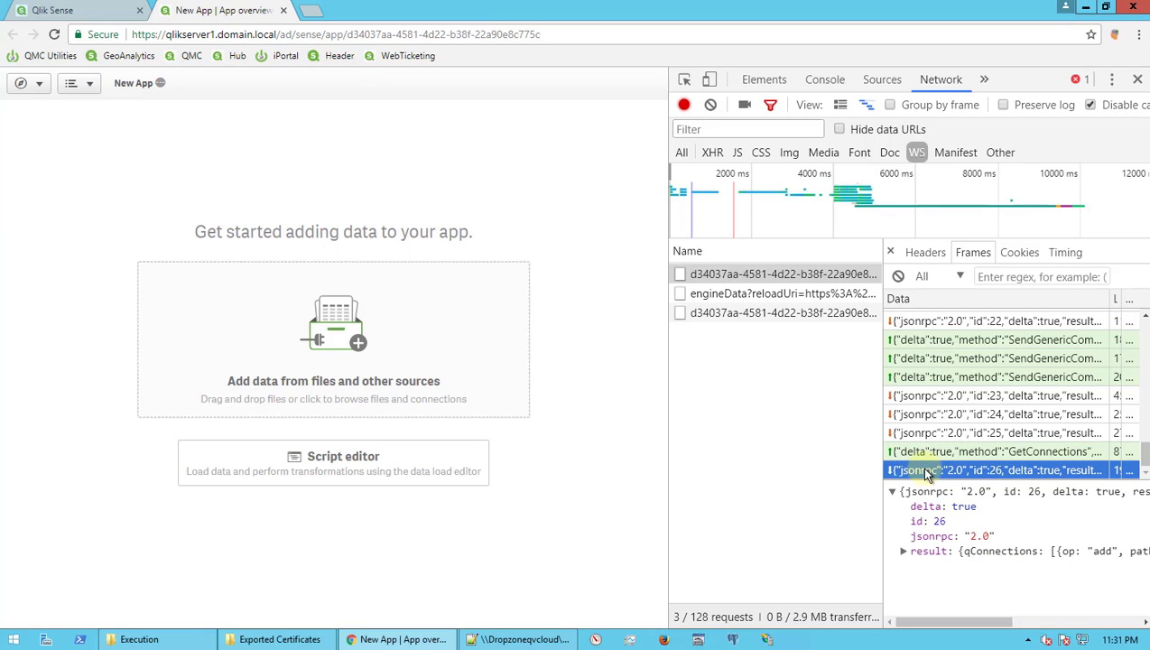
# Open the app's script editor and show the WebSocket frames of the new app connection.
pyautogui.click(340, 474)
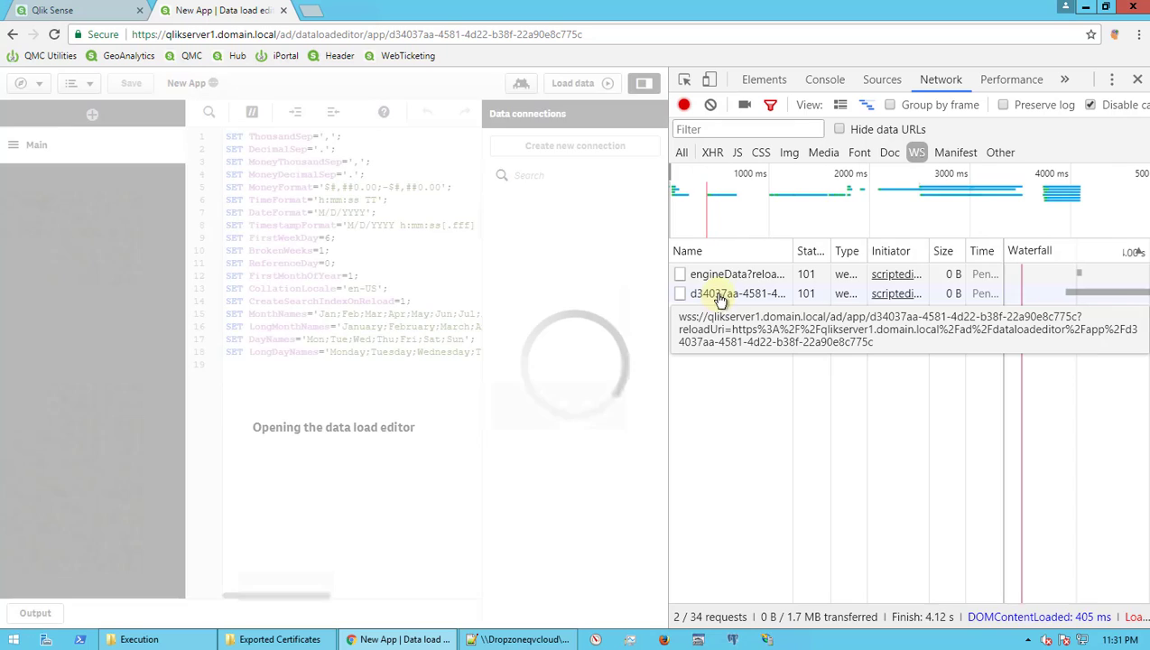
pyautogui.click(719, 295)
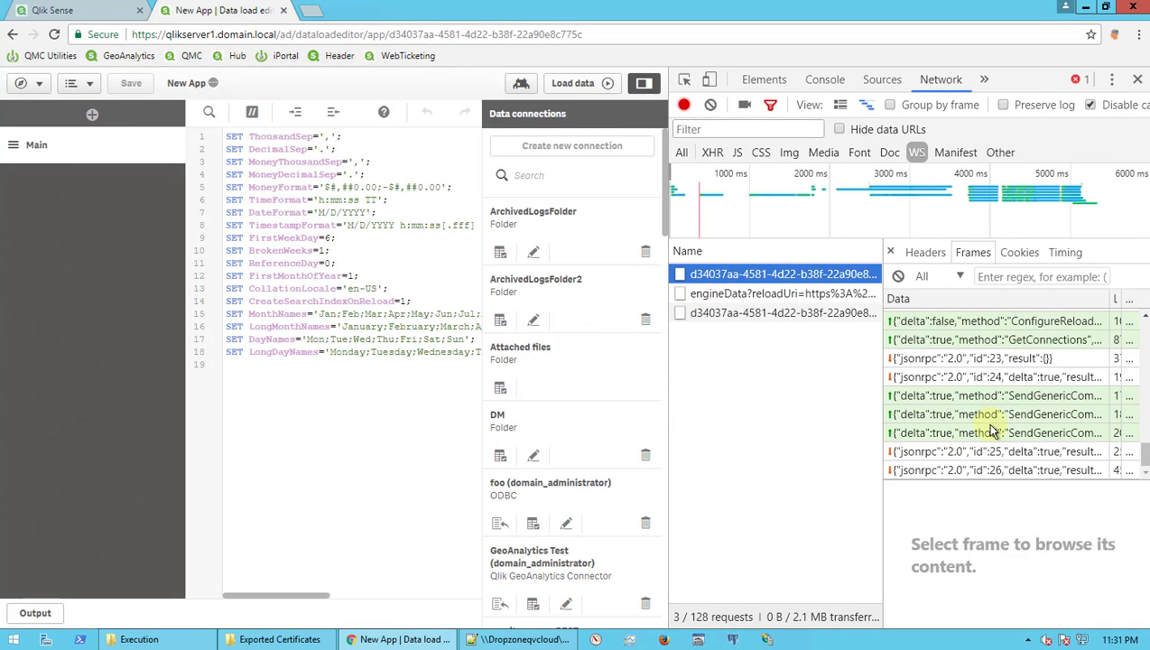
# Create a folder data connection to C:\Temp named "Temp Folder".
pyautogui.click(602, 155)
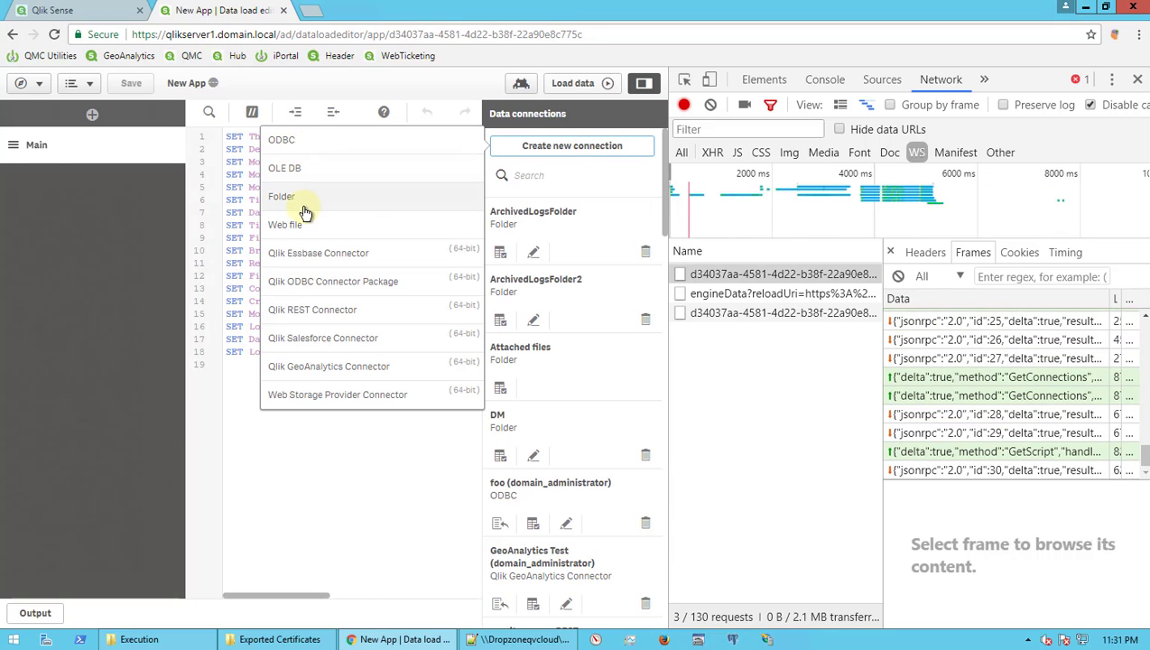
pyautogui.click(300, 204)
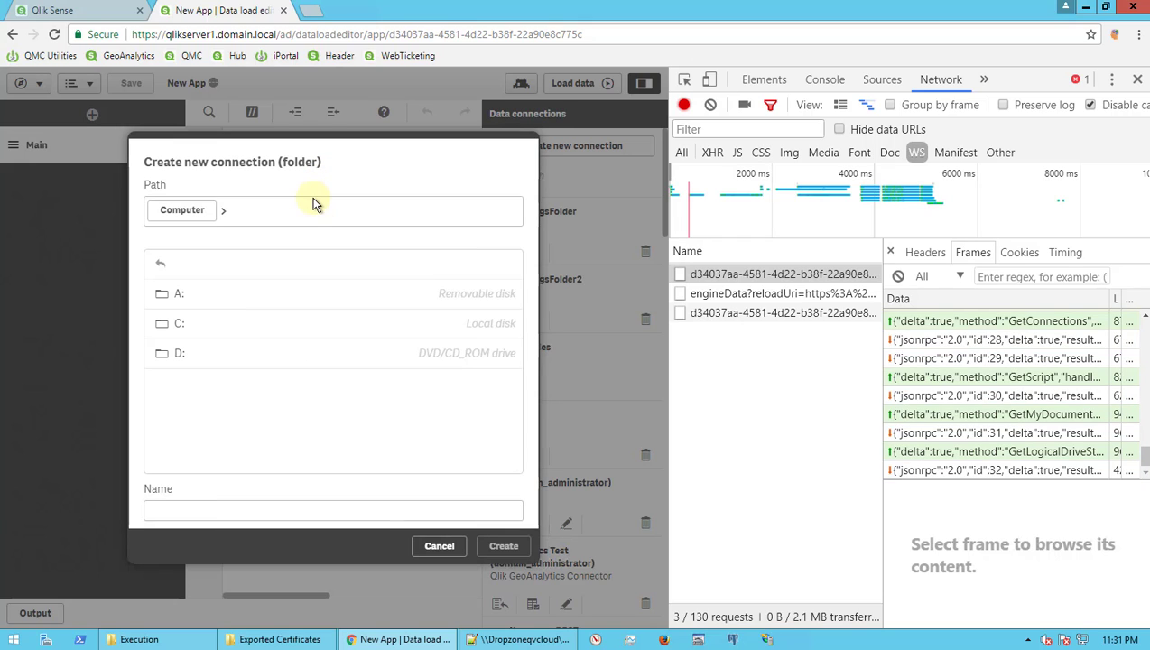
pyautogui.click(318, 215)
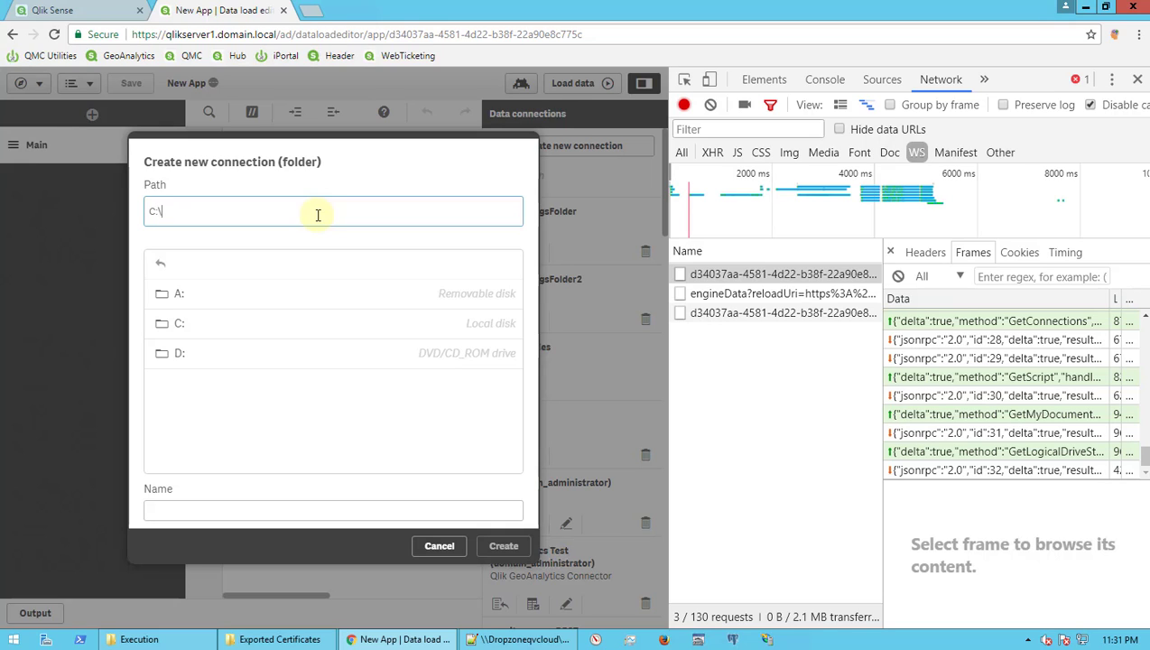
pyautogui.press('Return')
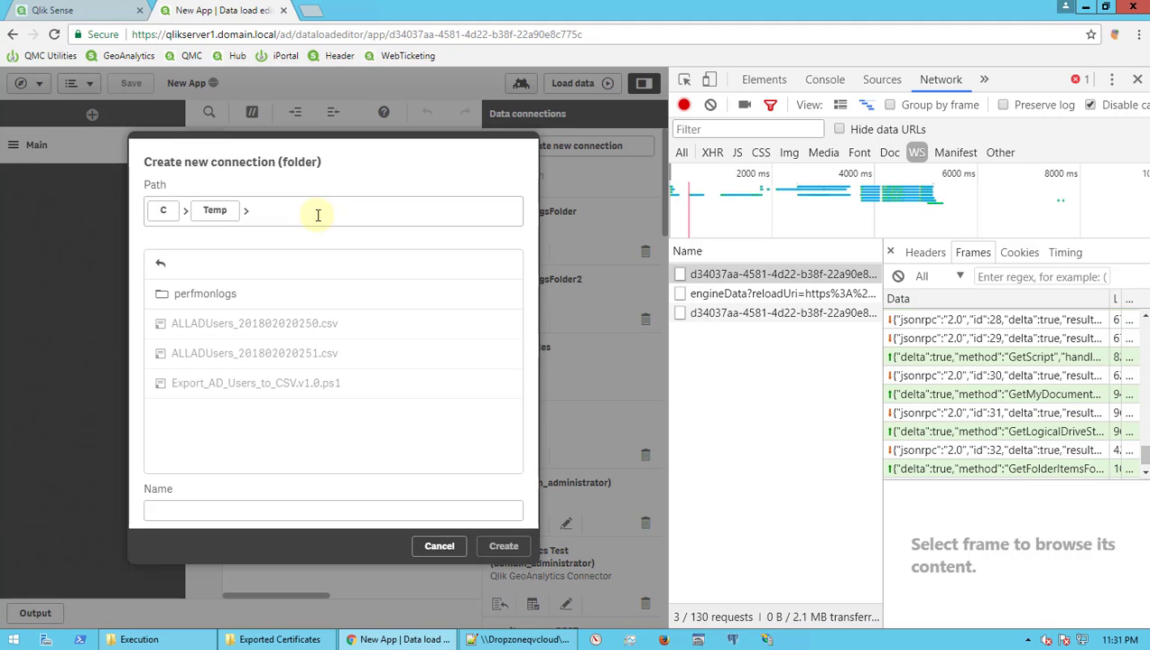
pyautogui.click(246, 505)
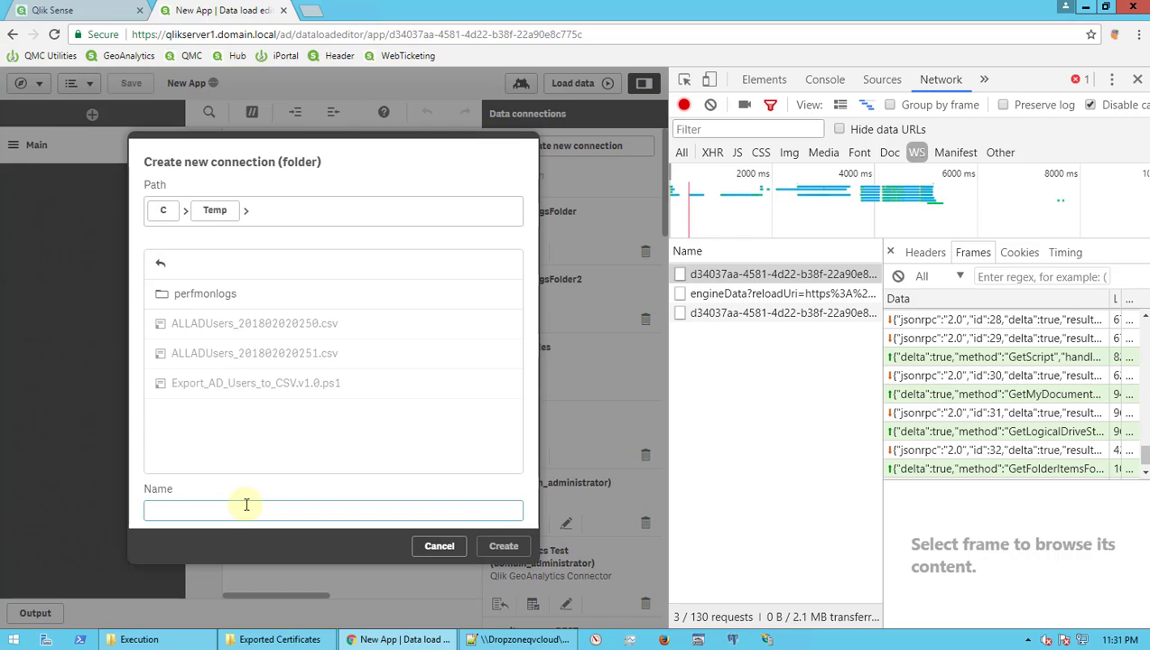
pyautogui.write('Temp Folder')
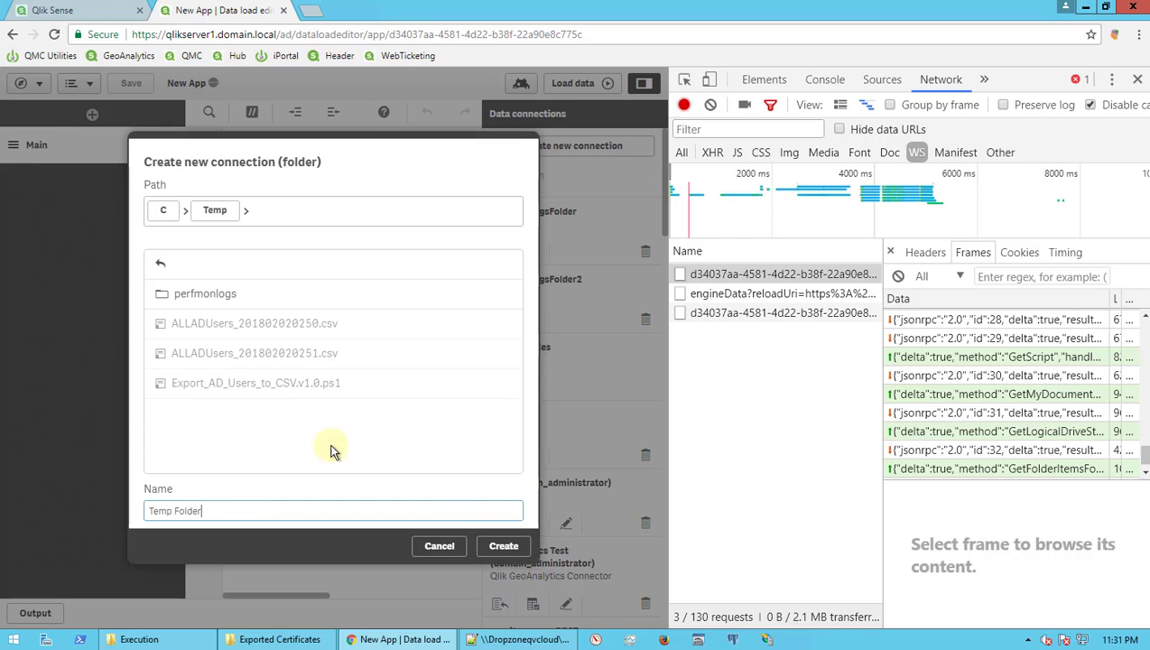
pyautogui.click(506, 547)
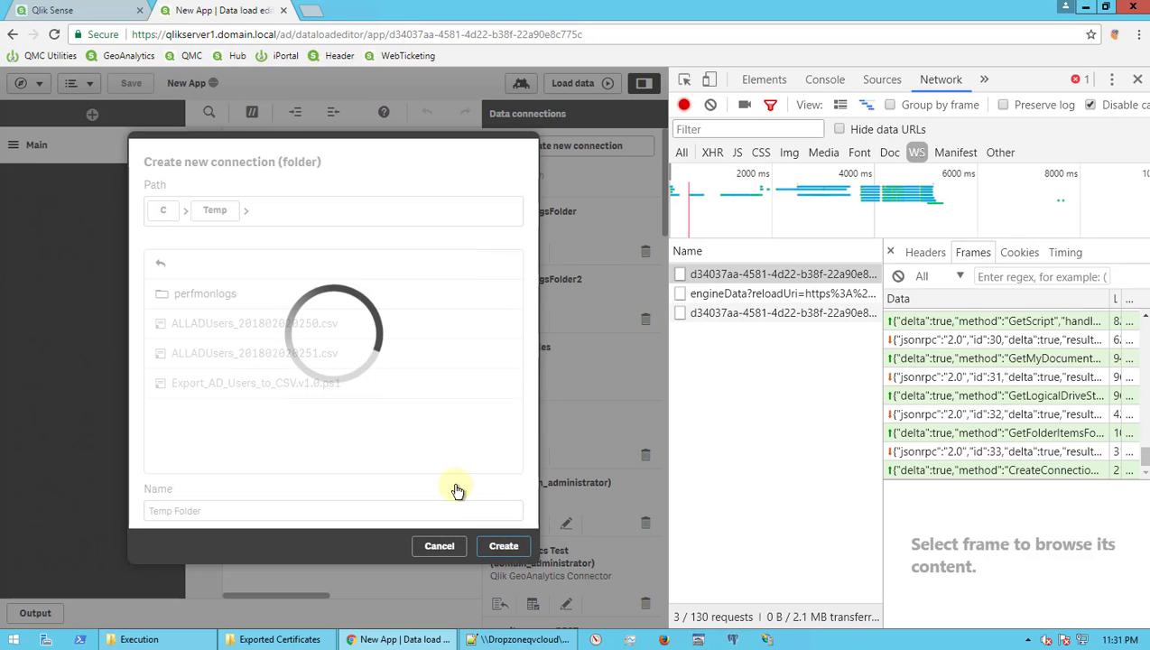
# Examine the WebSocket frames exchanged for the new folder connection, including the CreateConnection and GetConnections requests and their responses.
pyautogui.click(1005, 397)
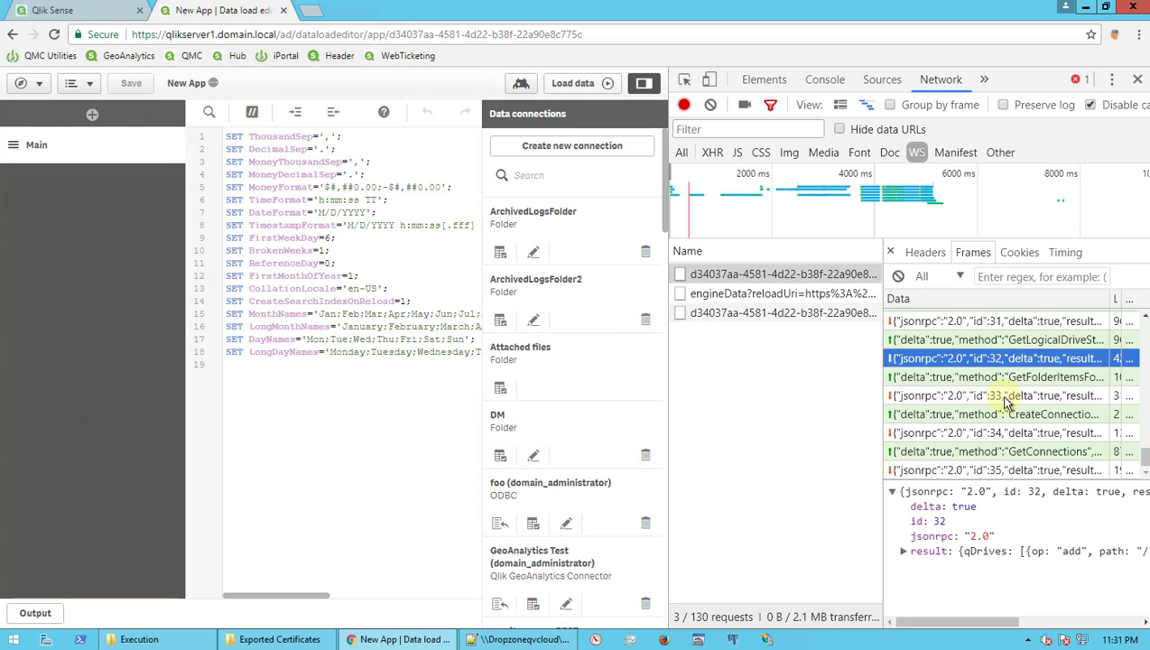
pyautogui.click(1019, 398)
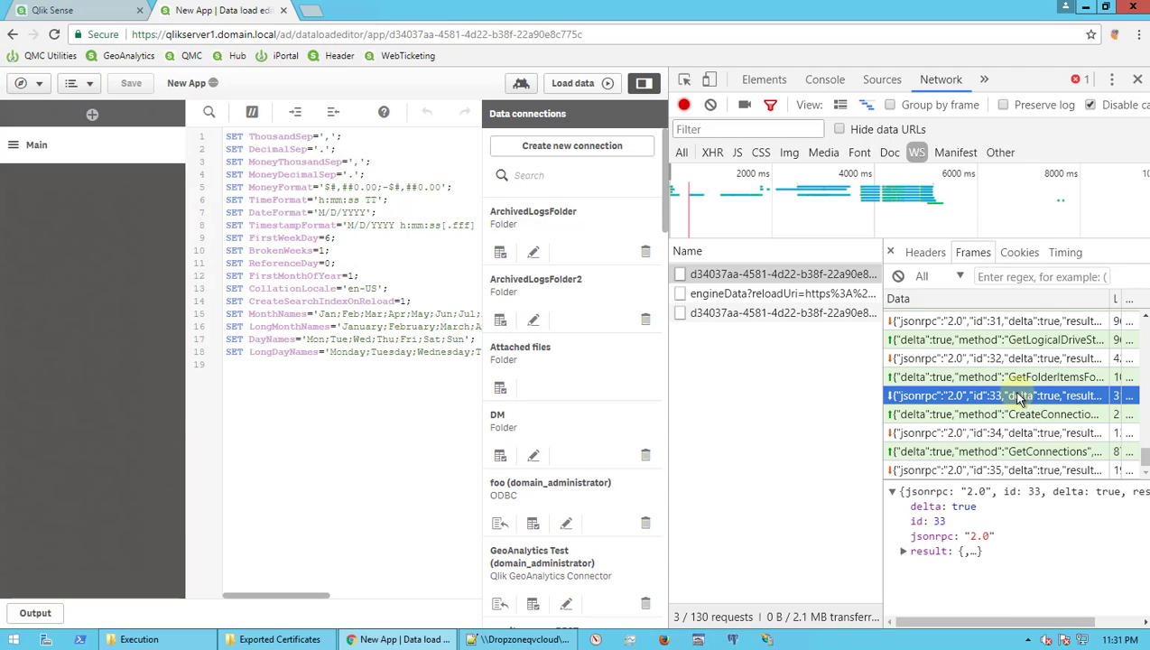
pyautogui.click(1011, 416)
pyautogui.click(1011, 435)
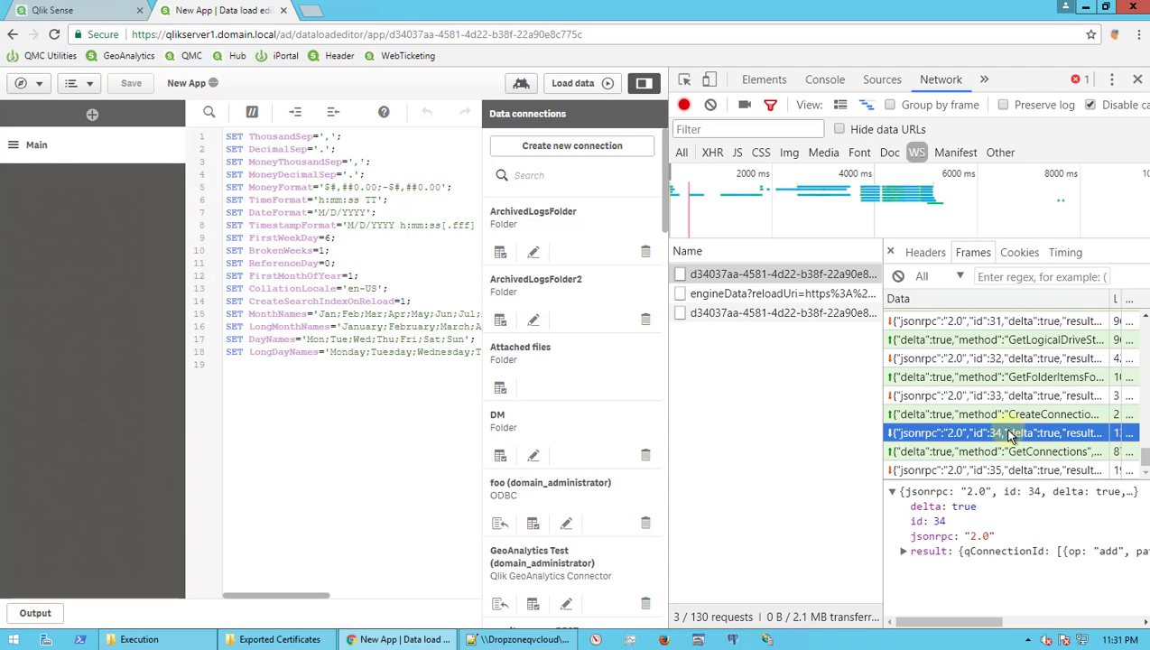
pyautogui.click(1001, 453)
pyautogui.click(996, 471)
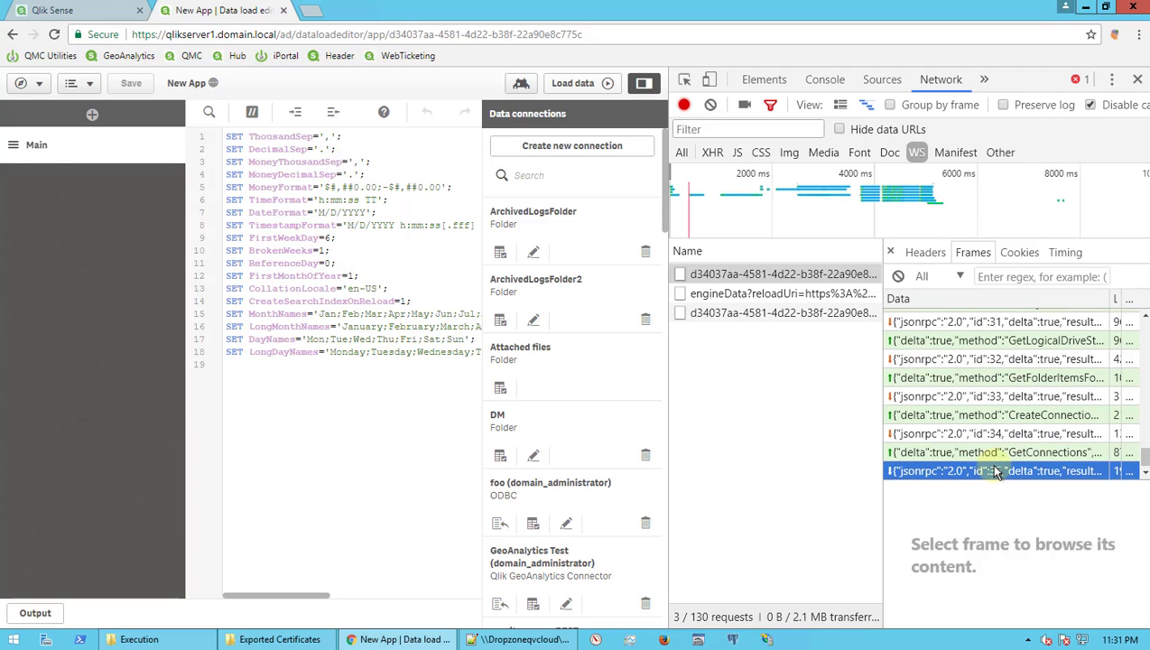
pyautogui.click(994, 453)
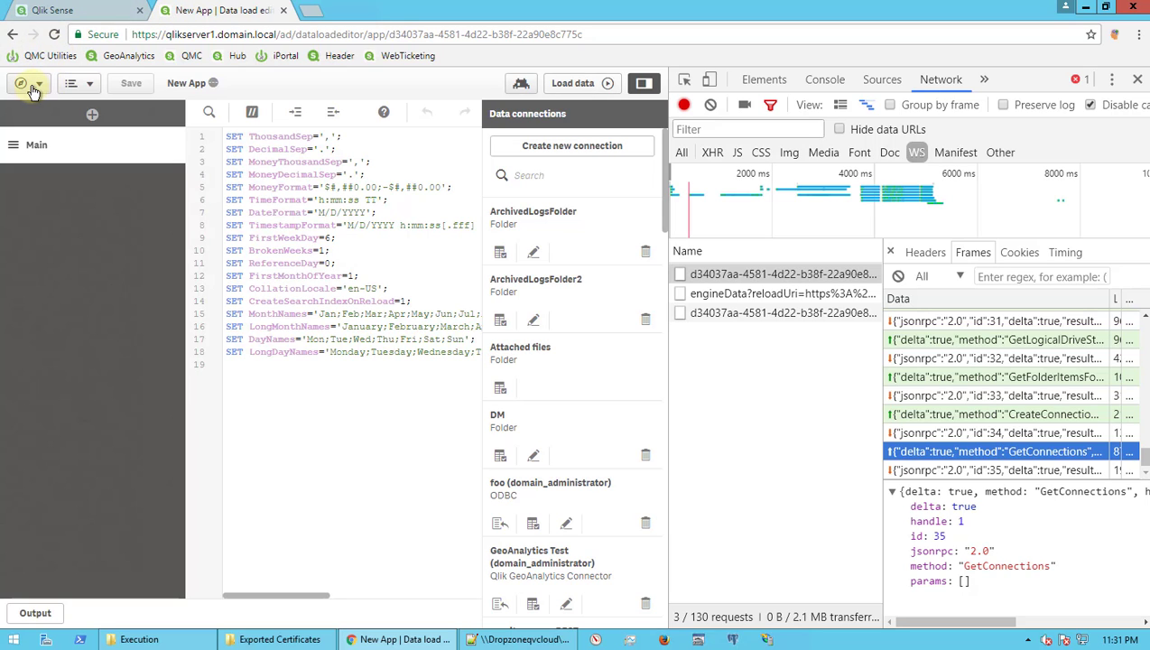
# Paste the copied sample script with the Characters, ASCII and Transactions tables at line 19 and load the data.
pyautogui.click(30, 86)
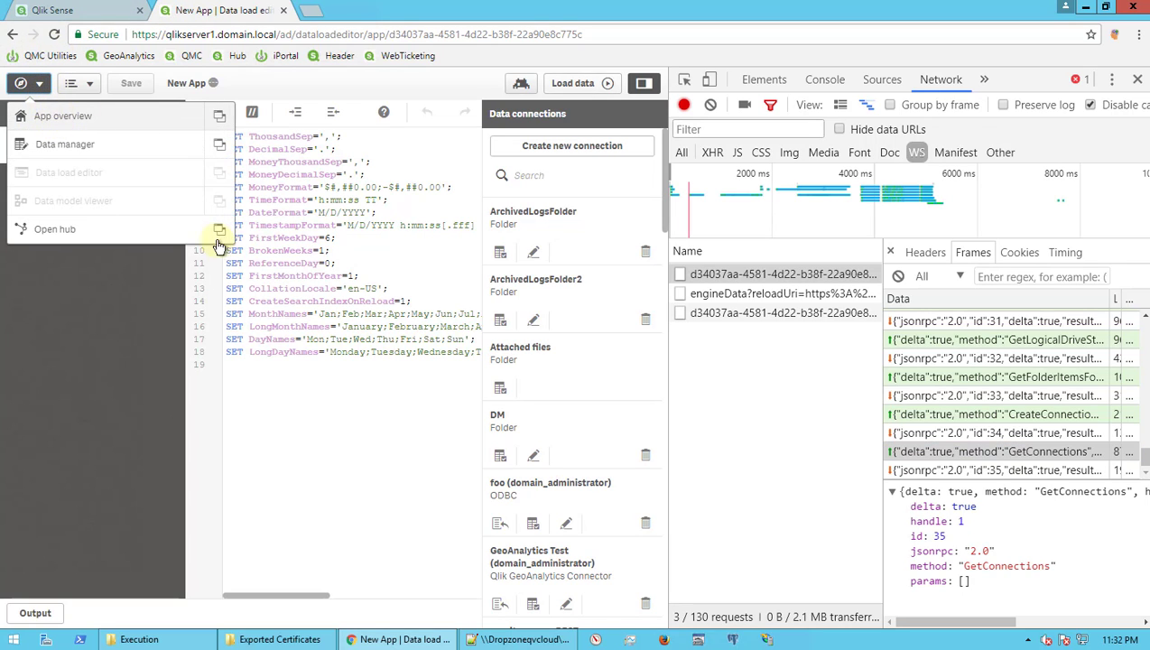
pyautogui.click(279, 391)
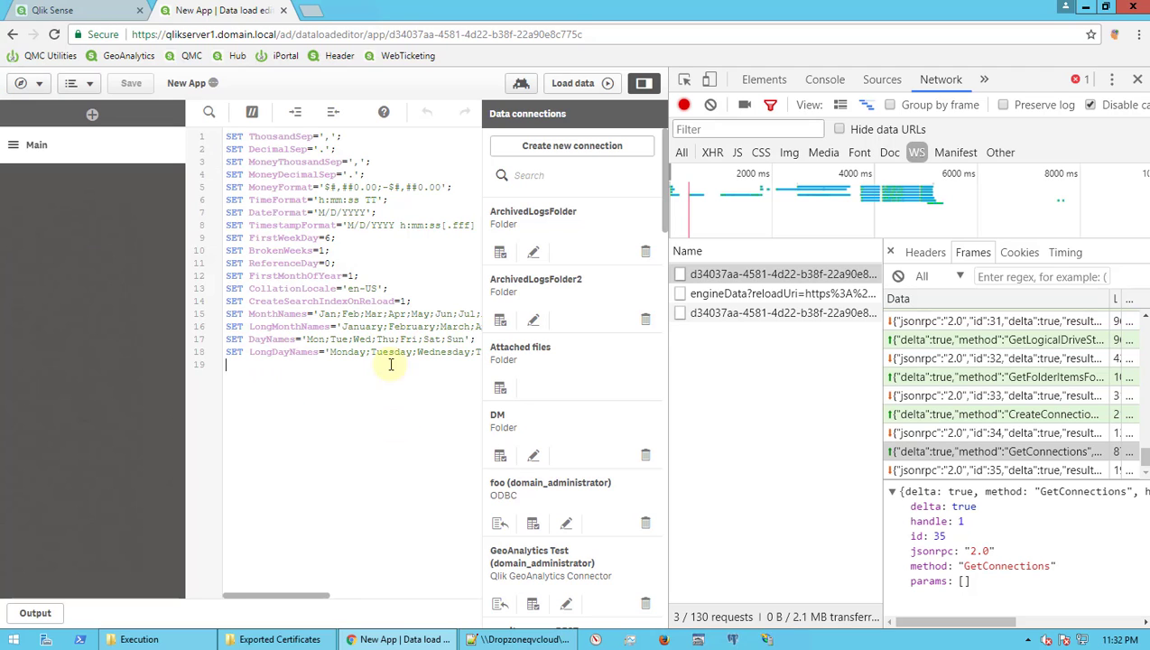
pyautogui.hotkey('ctrl', 'v')
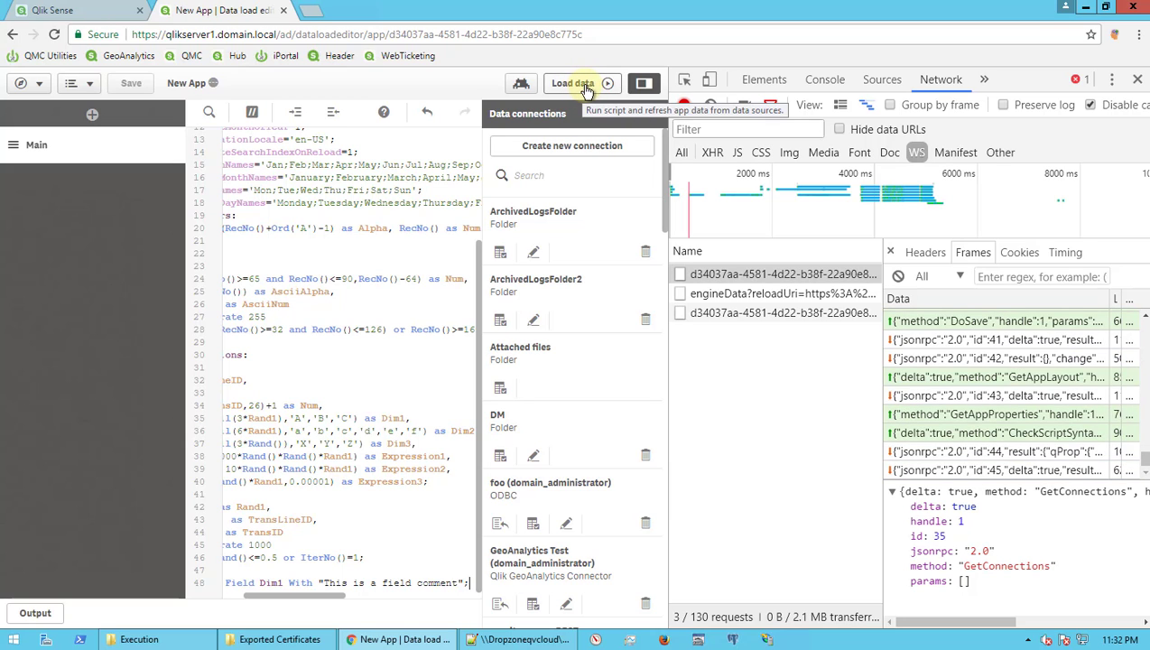
pyautogui.click(586, 89)
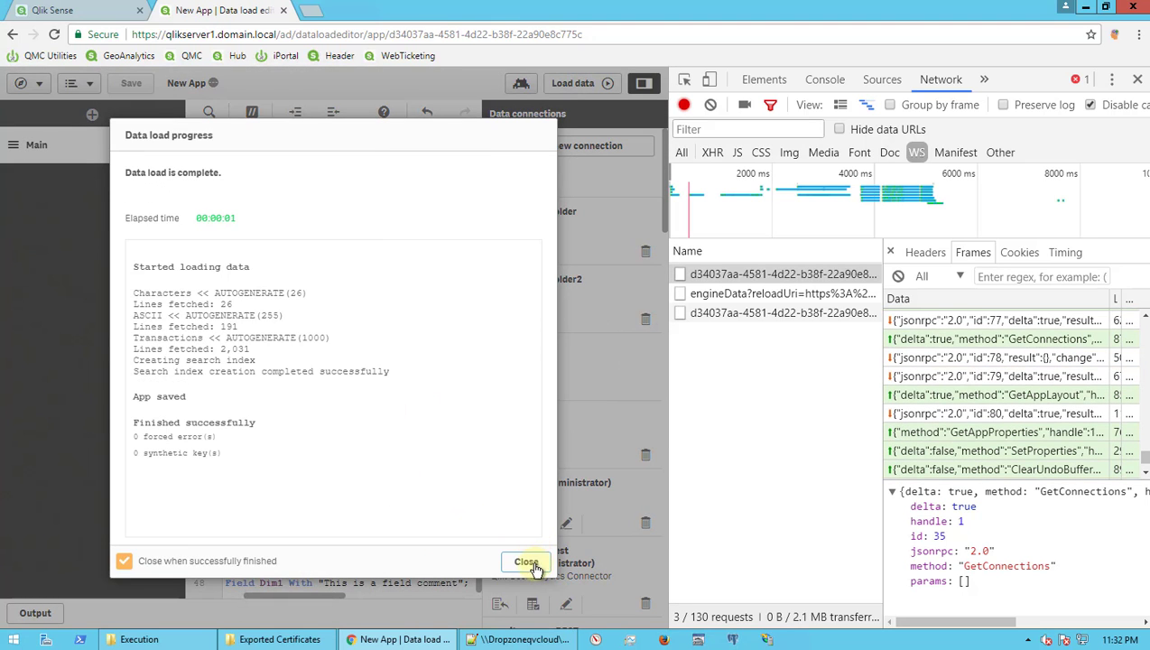
pyautogui.click(529, 566)
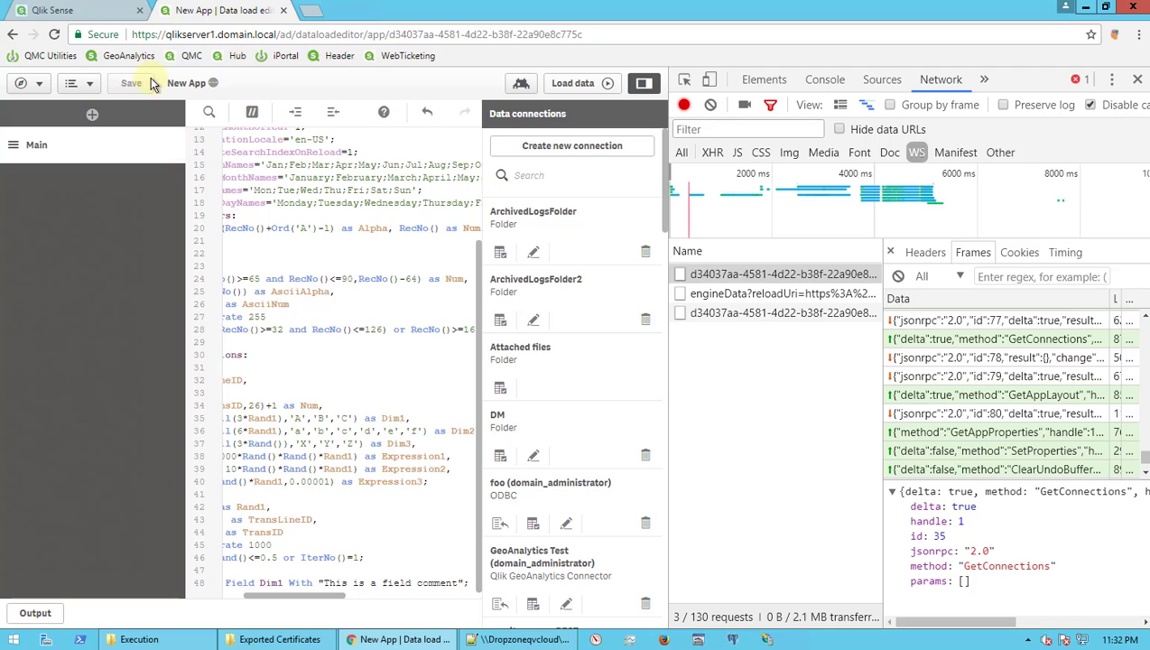
# Switch from the data load editor to the app overview.
pyautogui.click(21, 84)
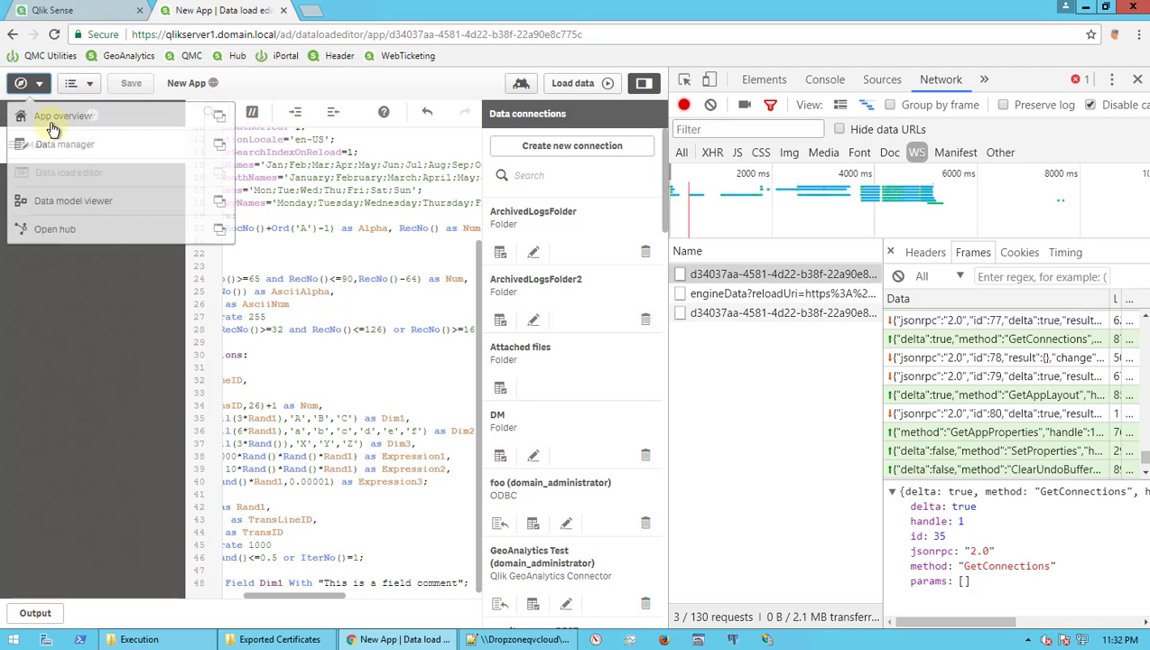
pyautogui.click(54, 119)
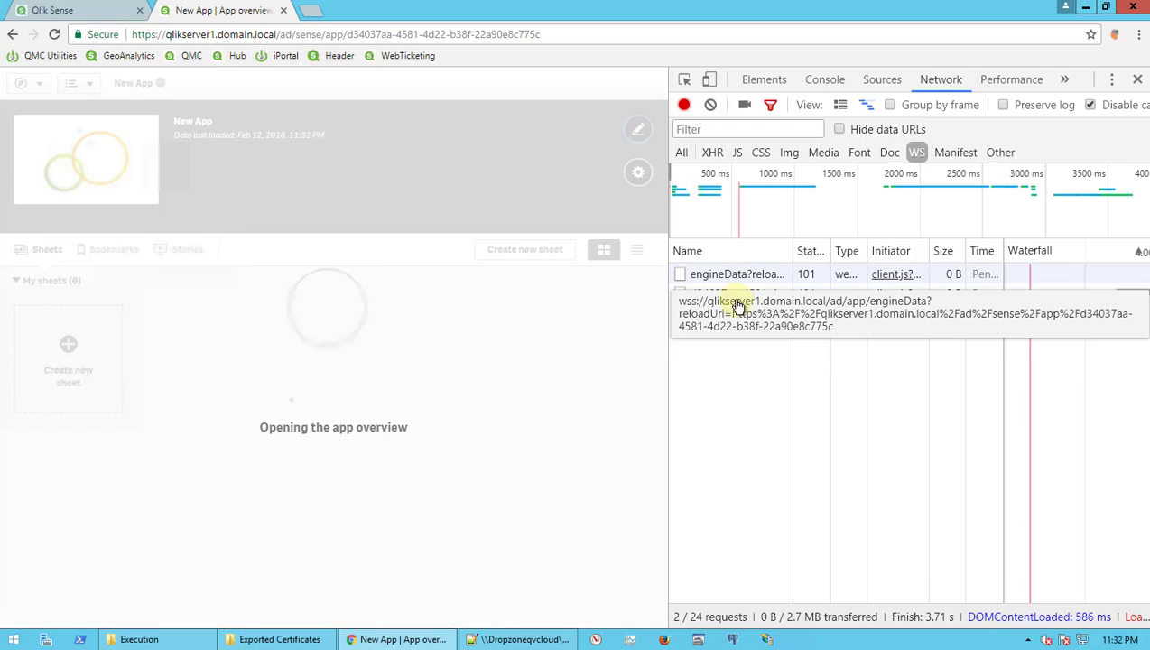
# Show the frames of the app's own WebSocket connection, then create a new sheet and open it for editing.
pyautogui.click(734, 296)
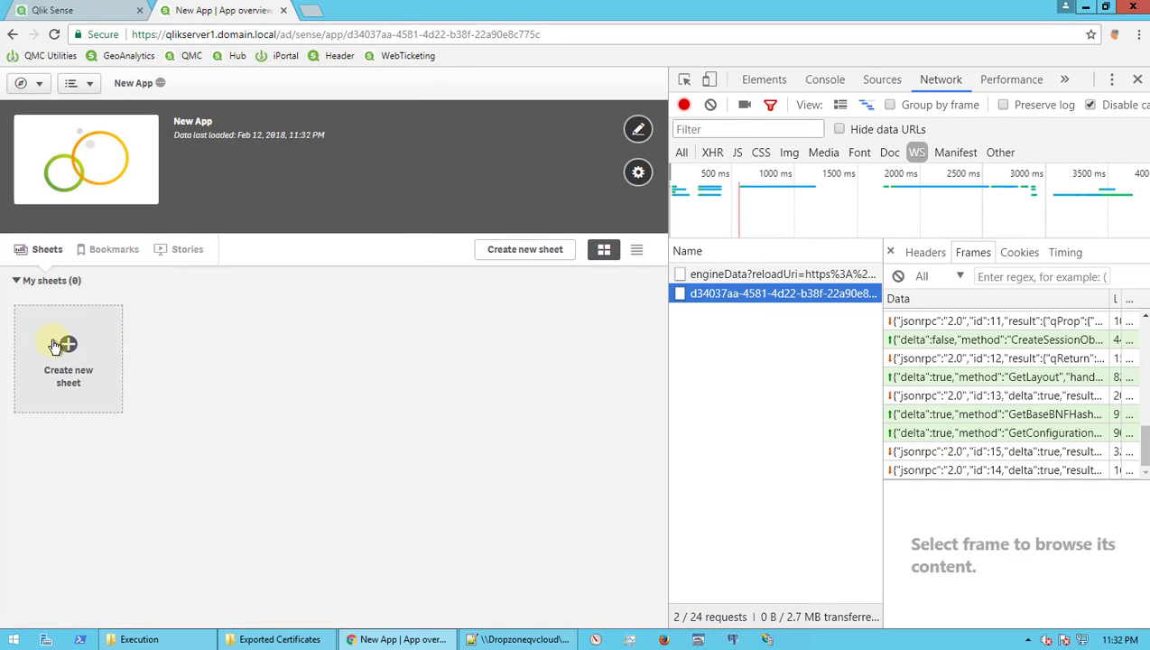
pyautogui.click(52, 345)
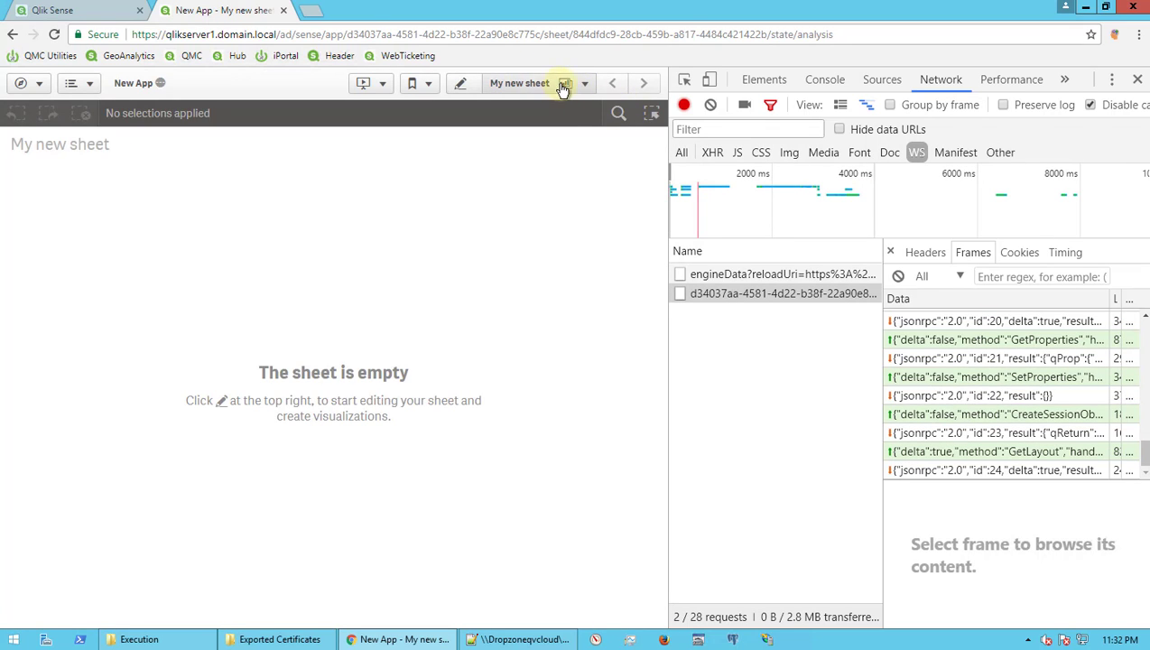
pyautogui.click(564, 84)
pyautogui.click(461, 83)
pyautogui.click(461, 83)
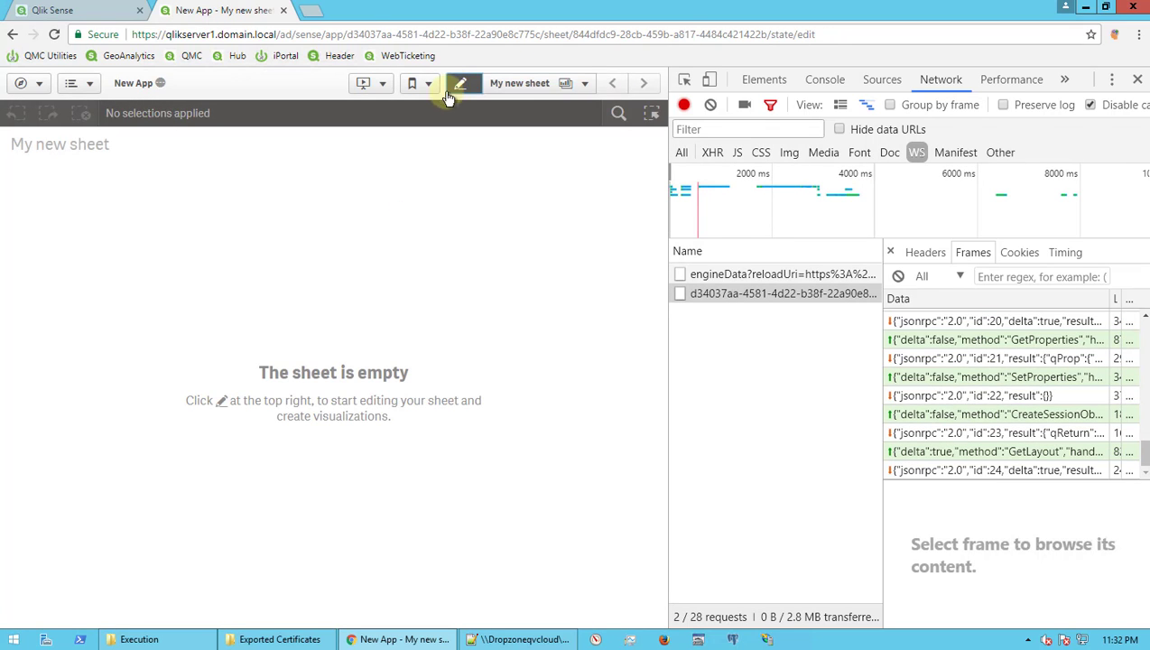
pyautogui.click(37, 116)
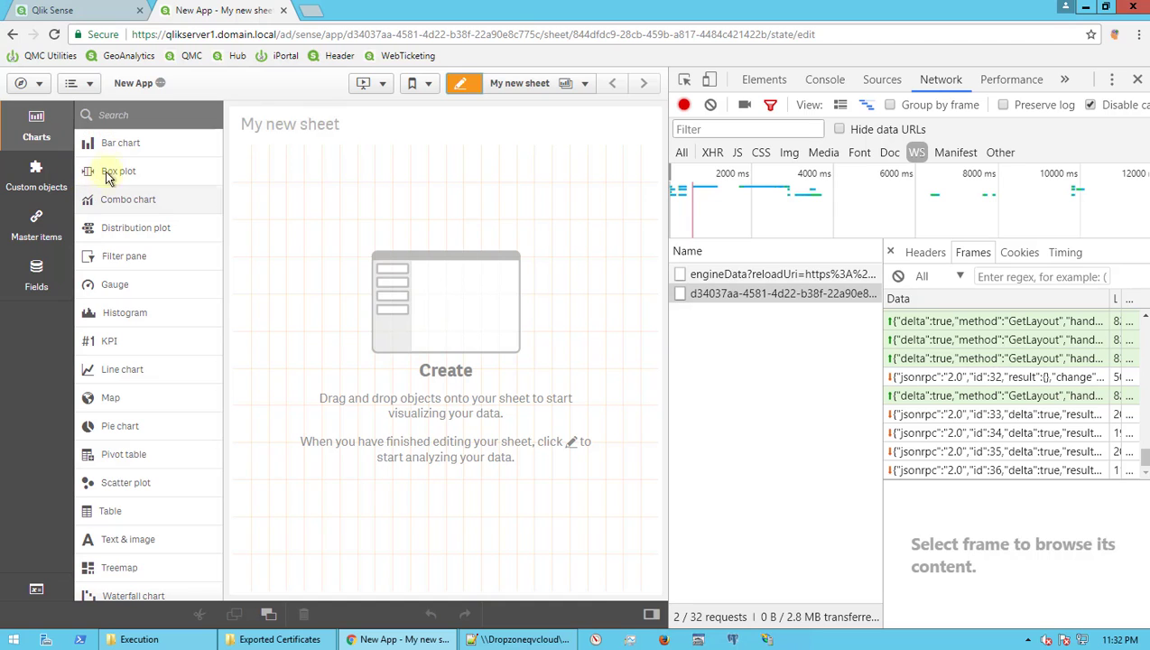
# Add a bar chart to the empty sheet with Alpha as its dimension.
pyautogui.moveTo(128, 155); pyautogui.dragTo(423, 372)
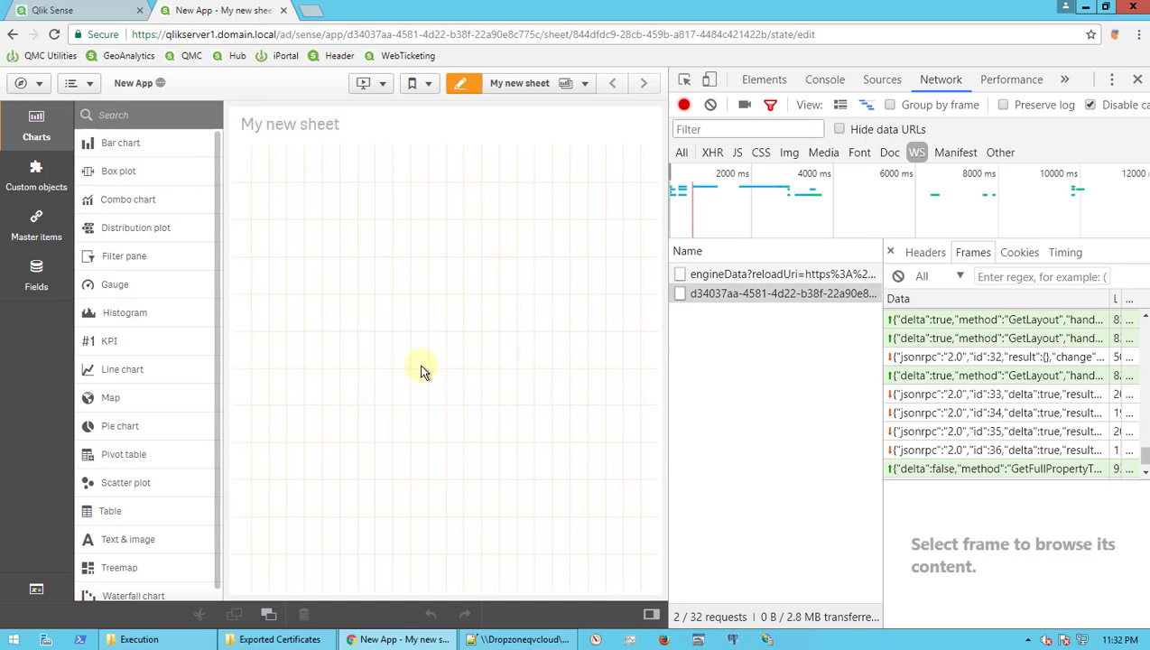
pyautogui.click(354, 374)
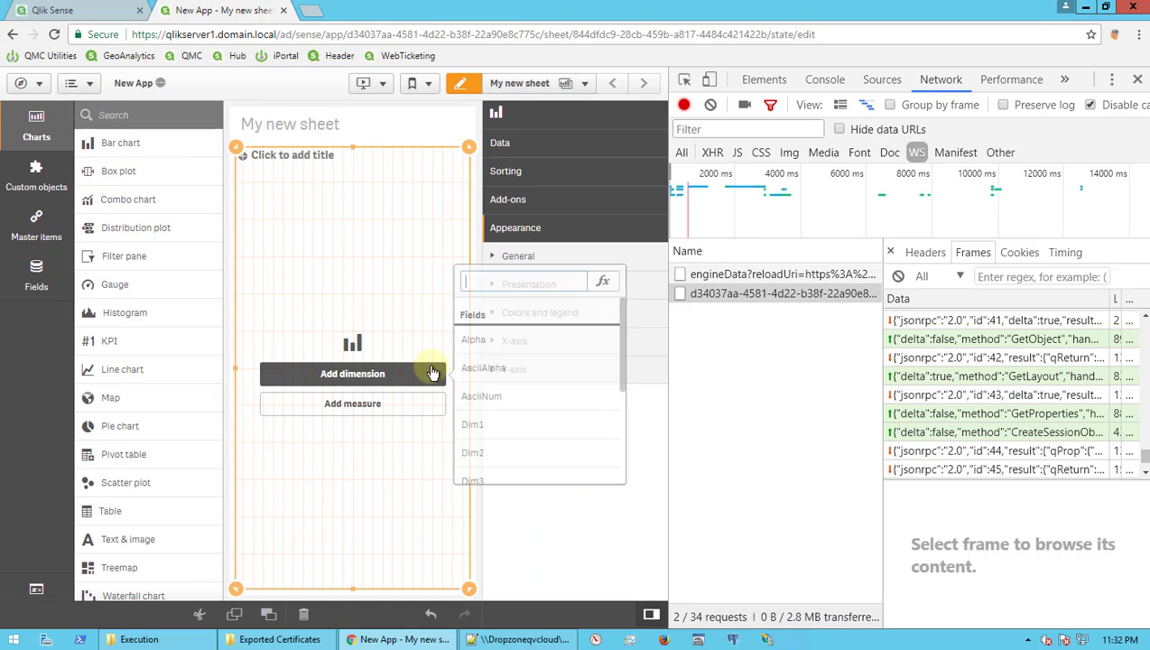
pyautogui.click(506, 340)
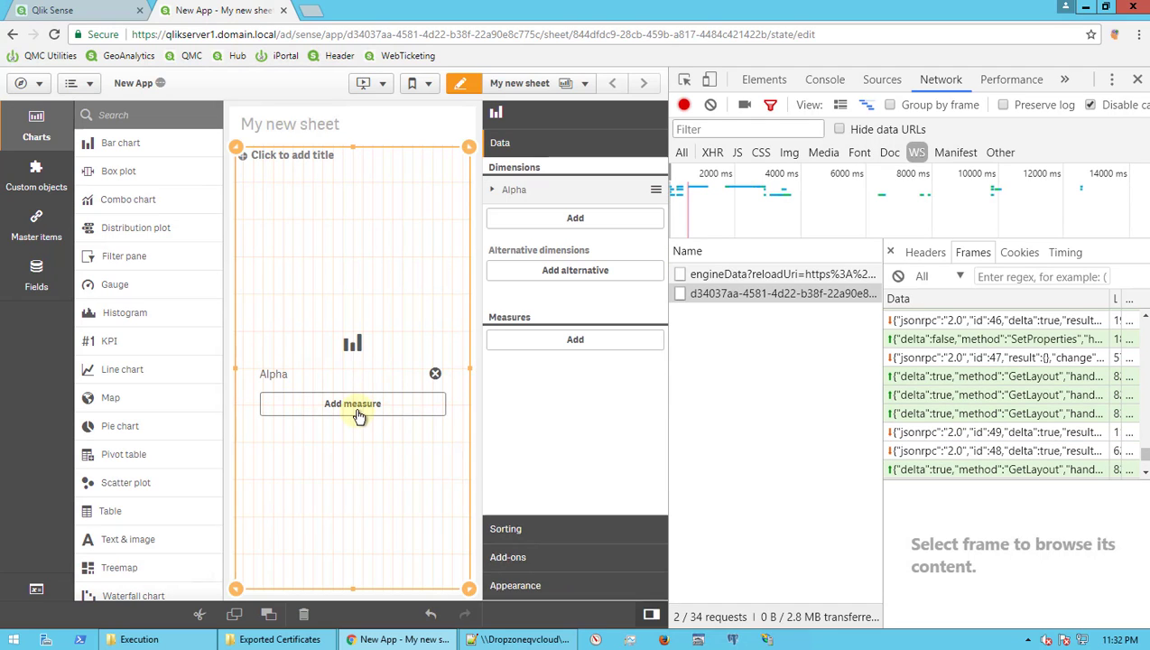
# Add Sum(Num) as the bar chart's measure and inspect the resulting GetProperties request frame.
pyautogui.click(357, 406)
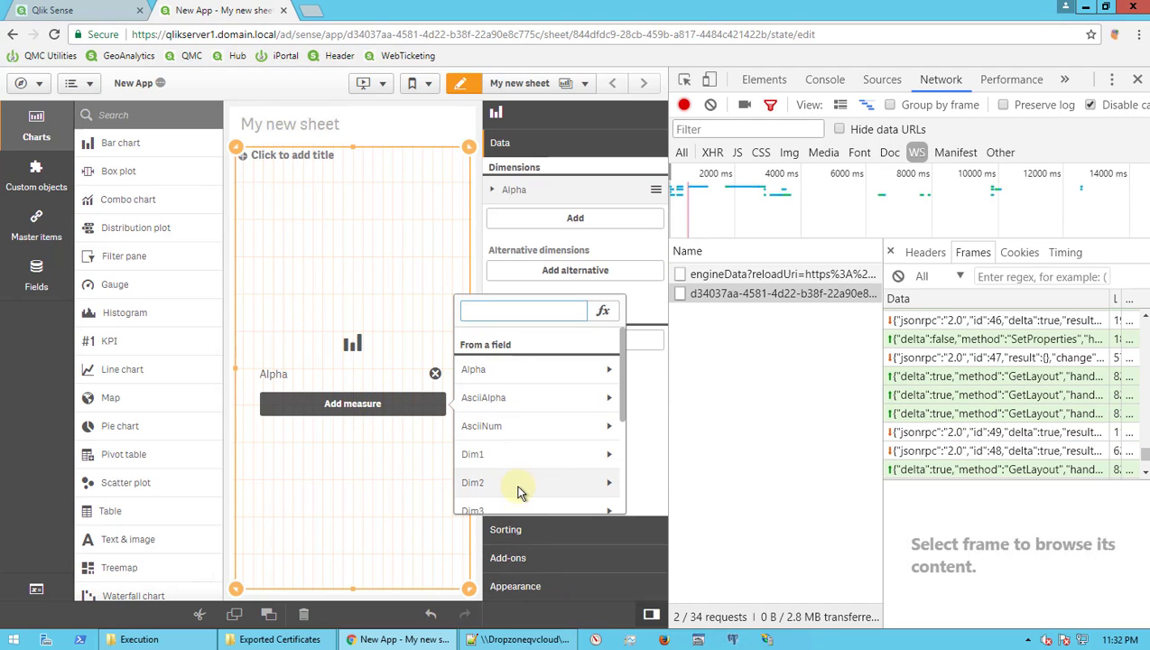
pyautogui.scroll(-3, 517, 486)
pyautogui.click(506, 443)
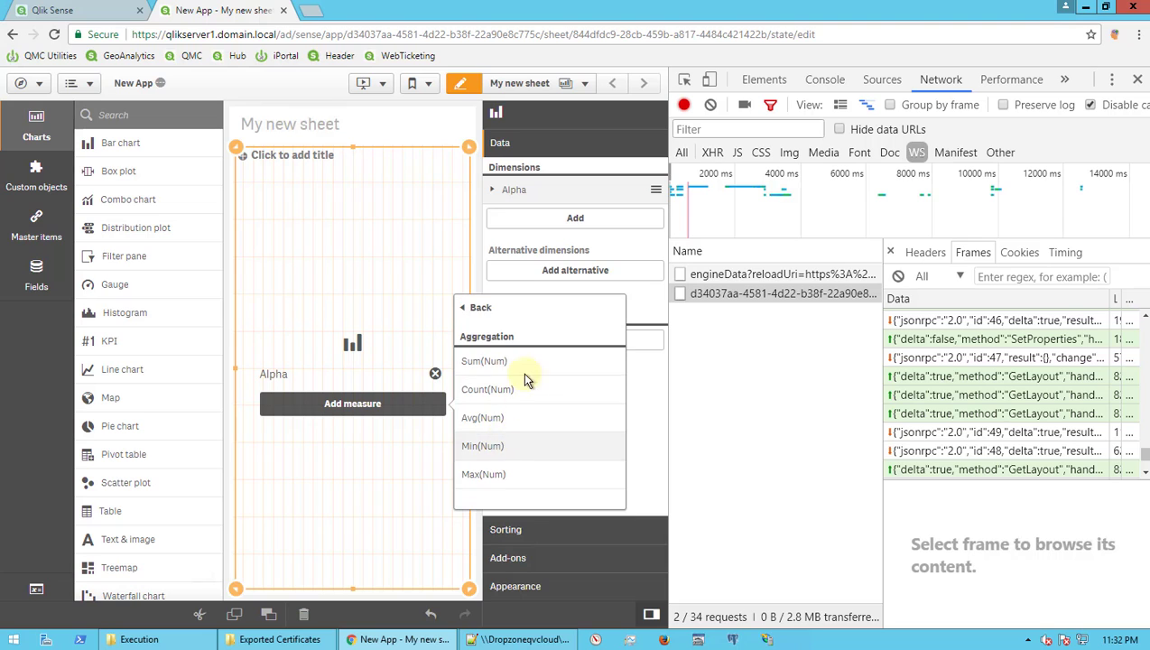
pyautogui.click(522, 365)
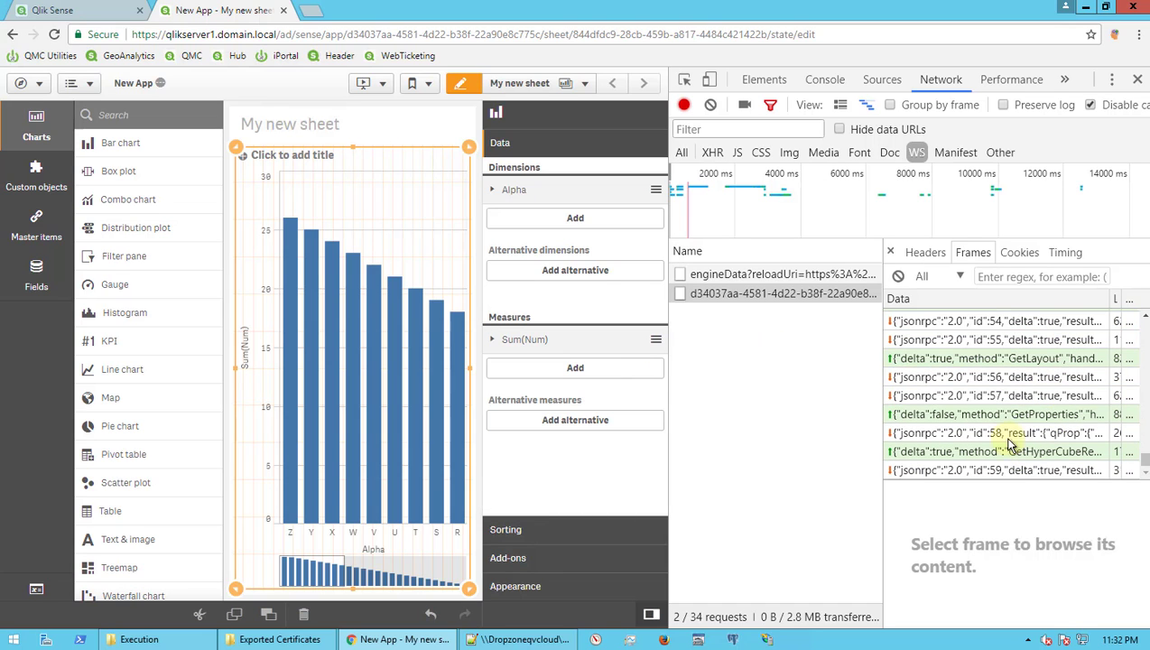
pyautogui.click(991, 420)
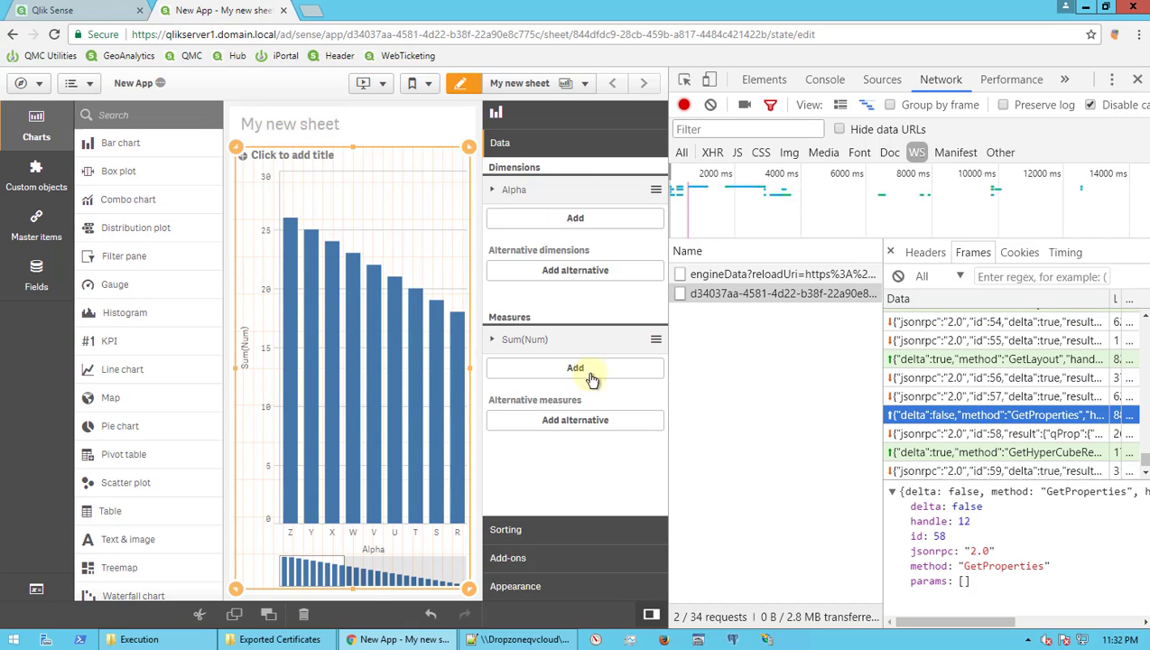
# Set the bar chart's title to "Title" in its general appearance settings.
pyautogui.click(555, 590)
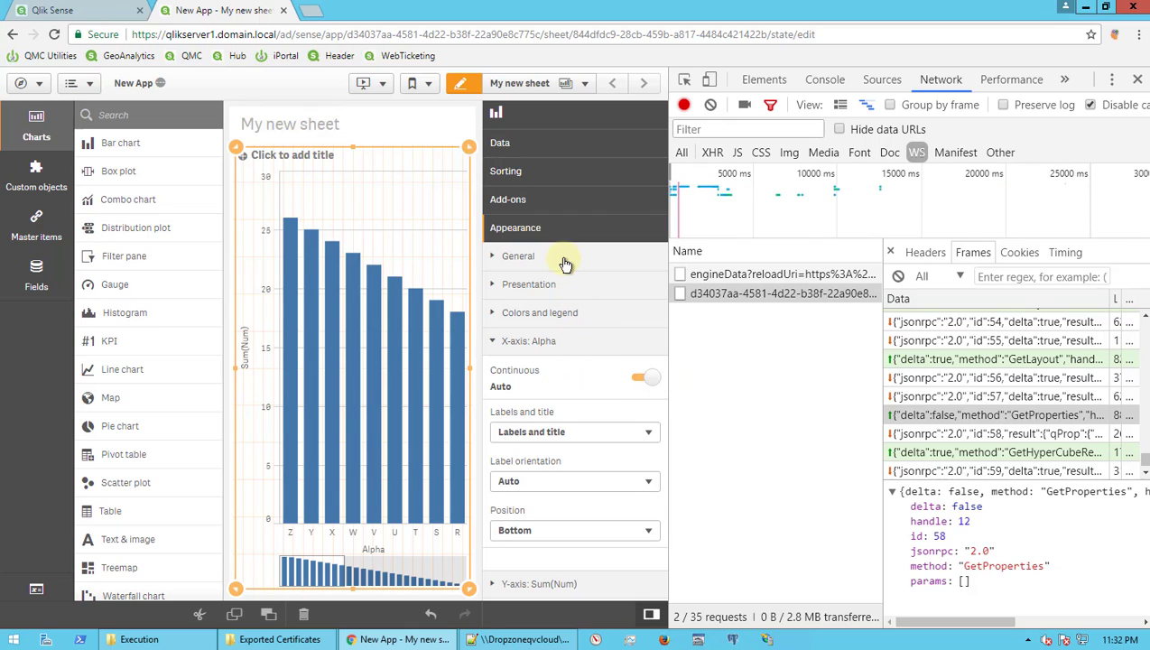
pyautogui.click(562, 261)
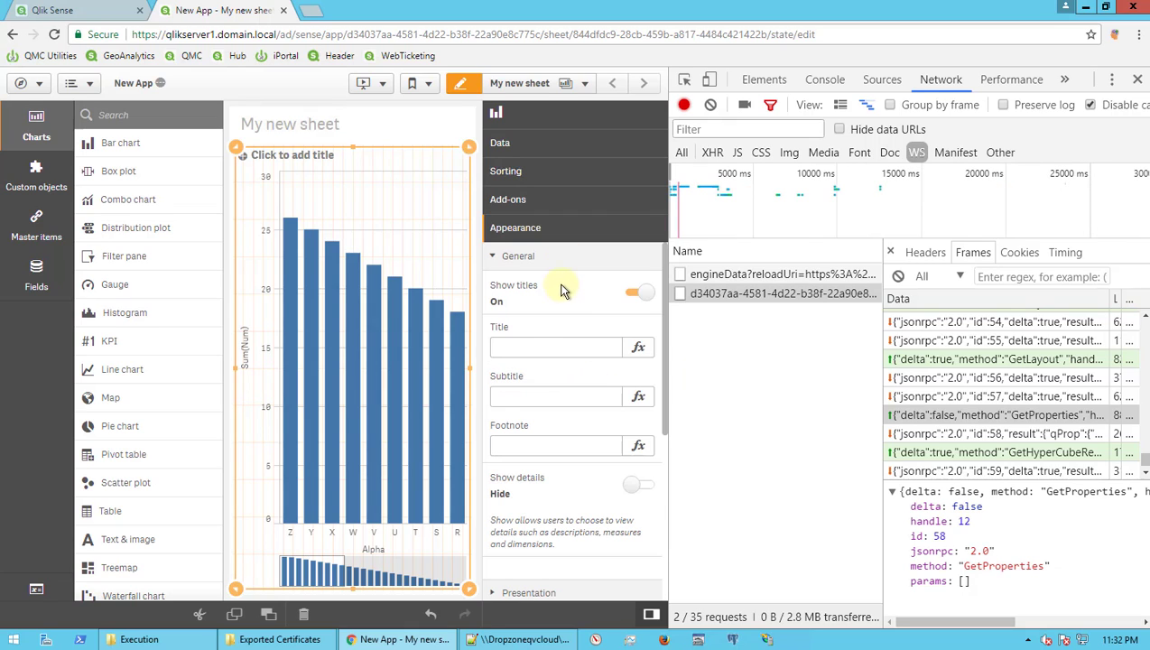
pyautogui.click(534, 346)
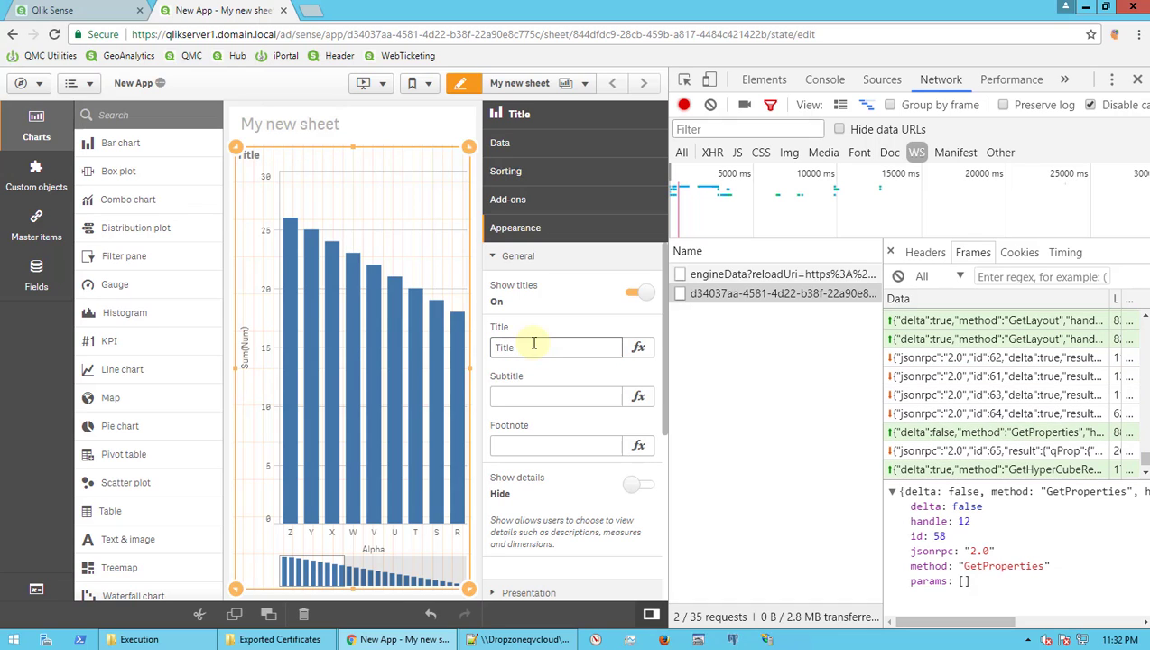
# Examine the frames sent after the title change, expanding the qLayout result of the response with id 62.
pyautogui.click(1023, 413)
pyautogui.click(1026, 415)
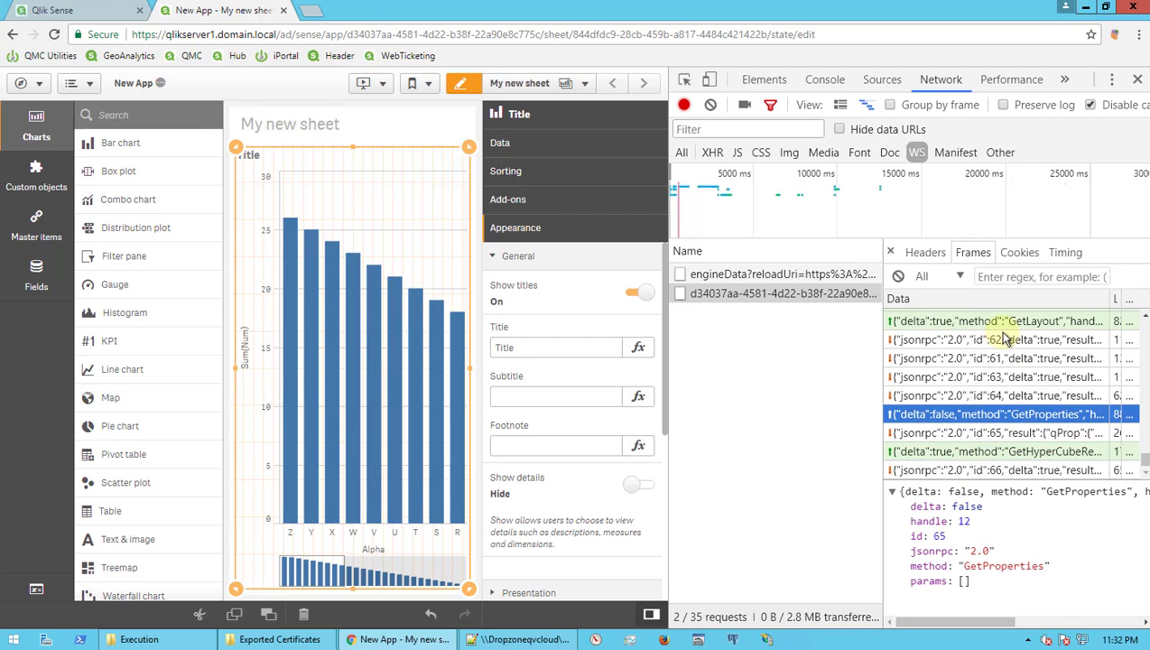
pyautogui.click(1006, 338)
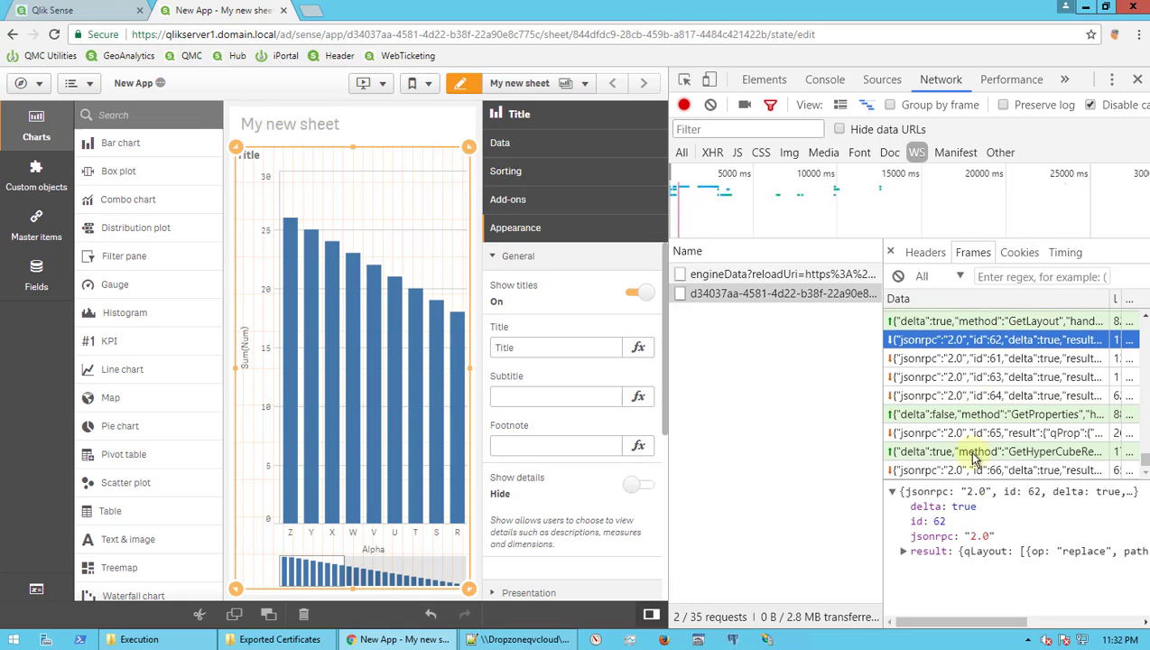
pyautogui.click(937, 550)
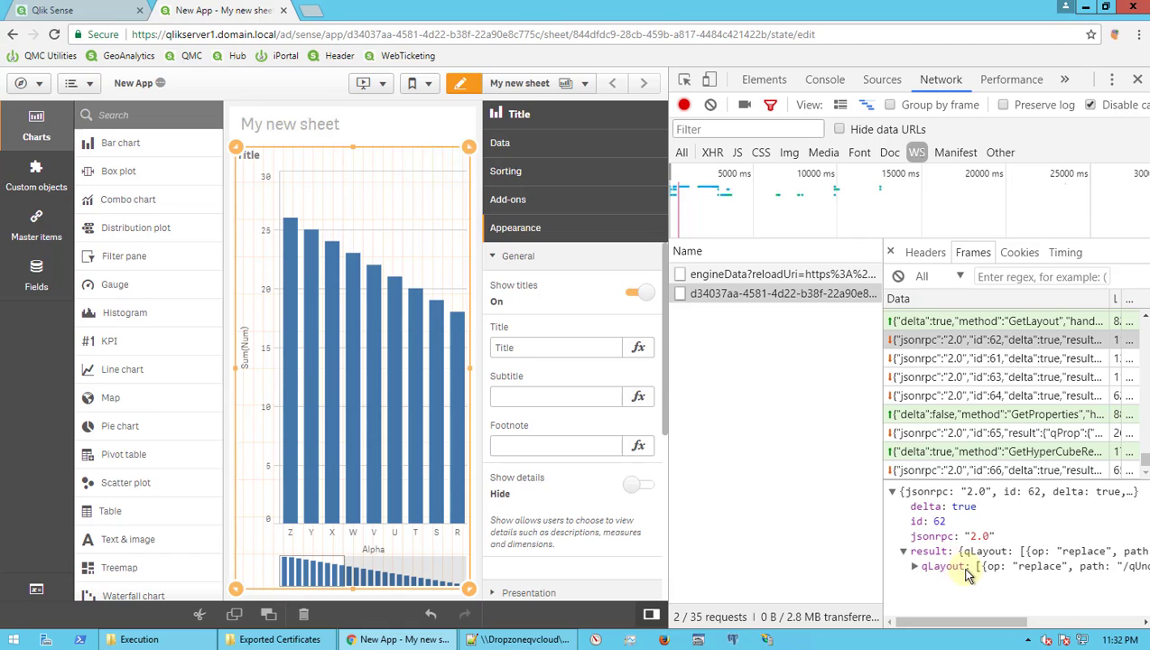
pyautogui.click(975, 574)
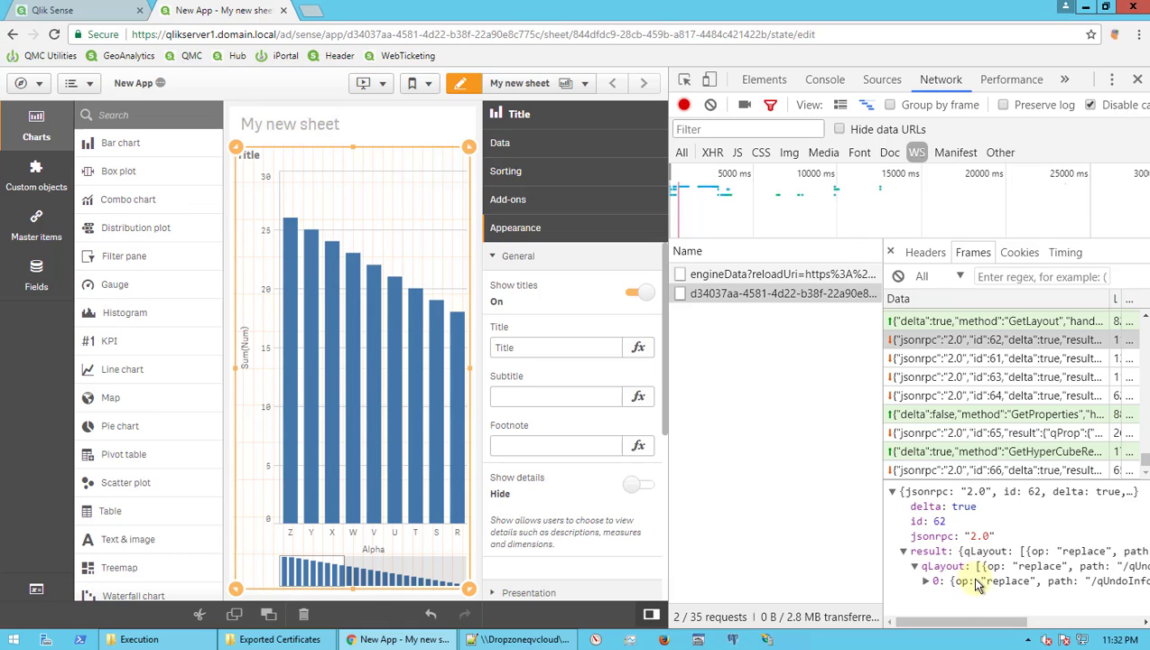
pyautogui.click(981, 585)
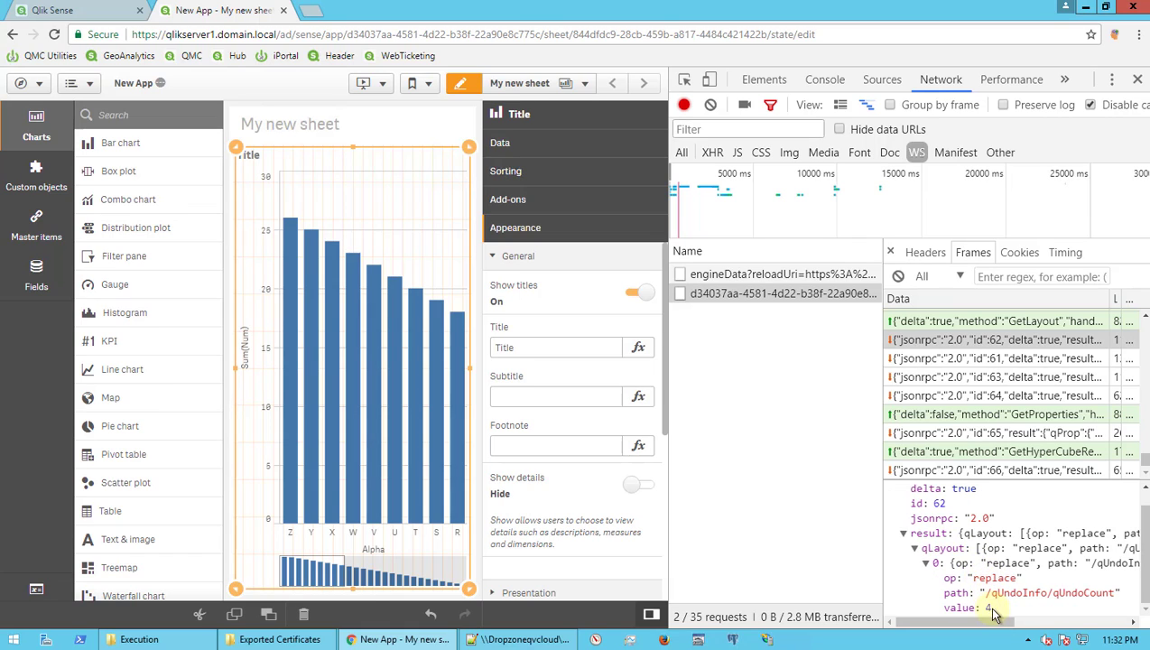
# Inspect the contents of response frames 61, 63, 64 and 65 and the GetProperties request among them.
pyautogui.click(977, 362)
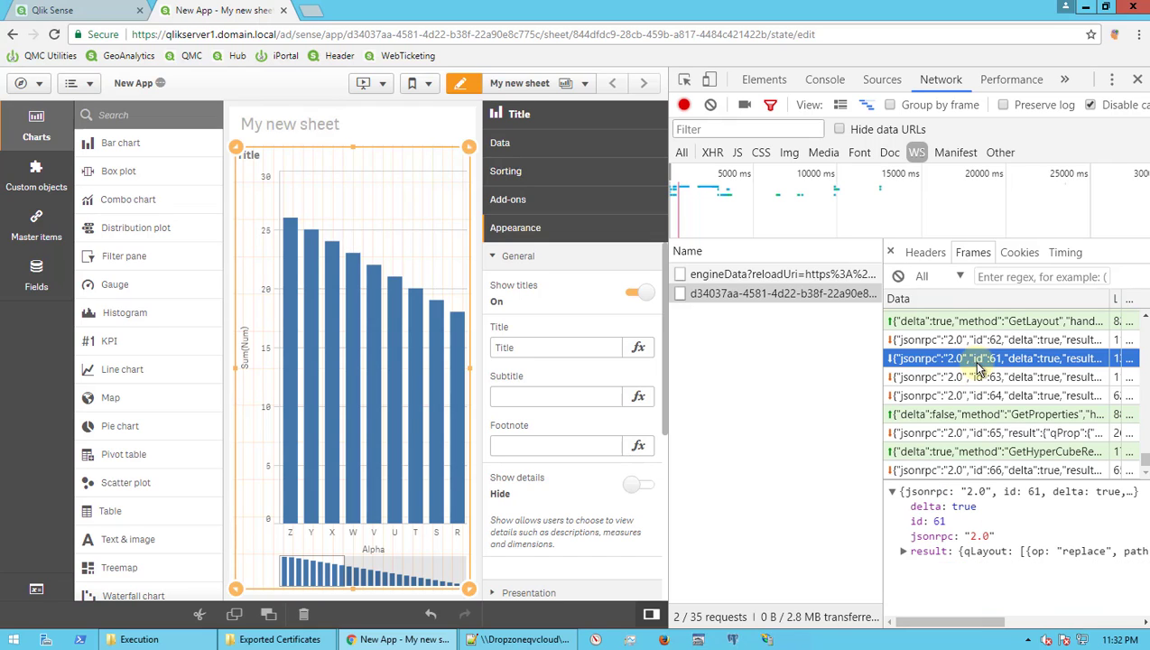
pyautogui.click(974, 380)
pyautogui.click(972, 416)
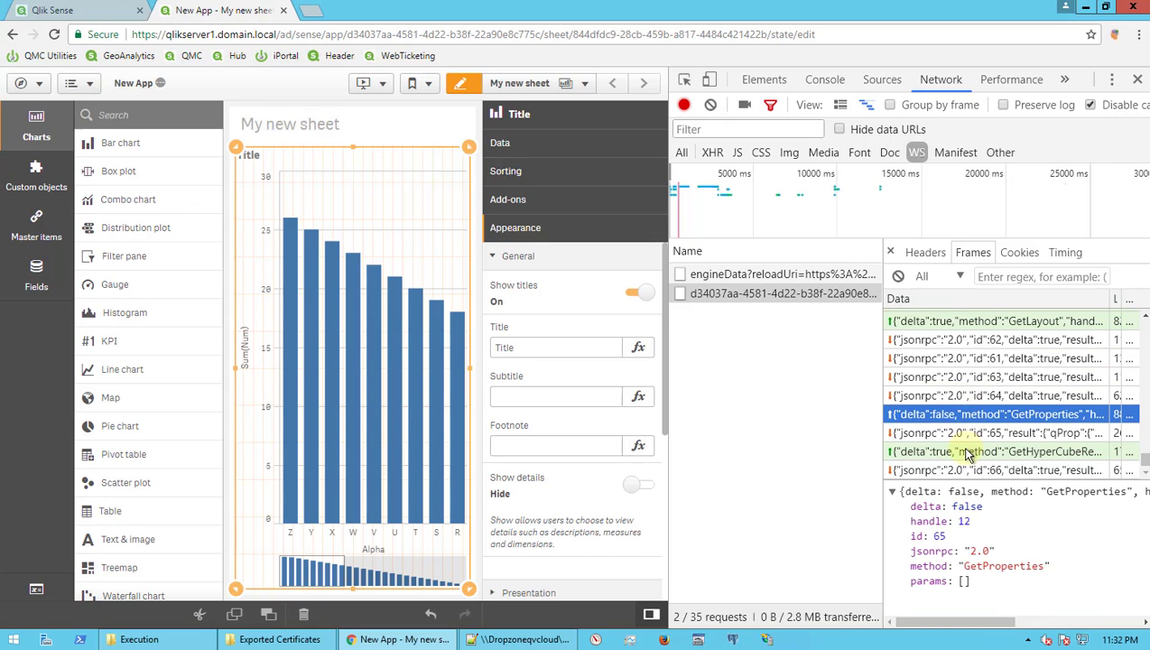
pyautogui.click(978, 434)
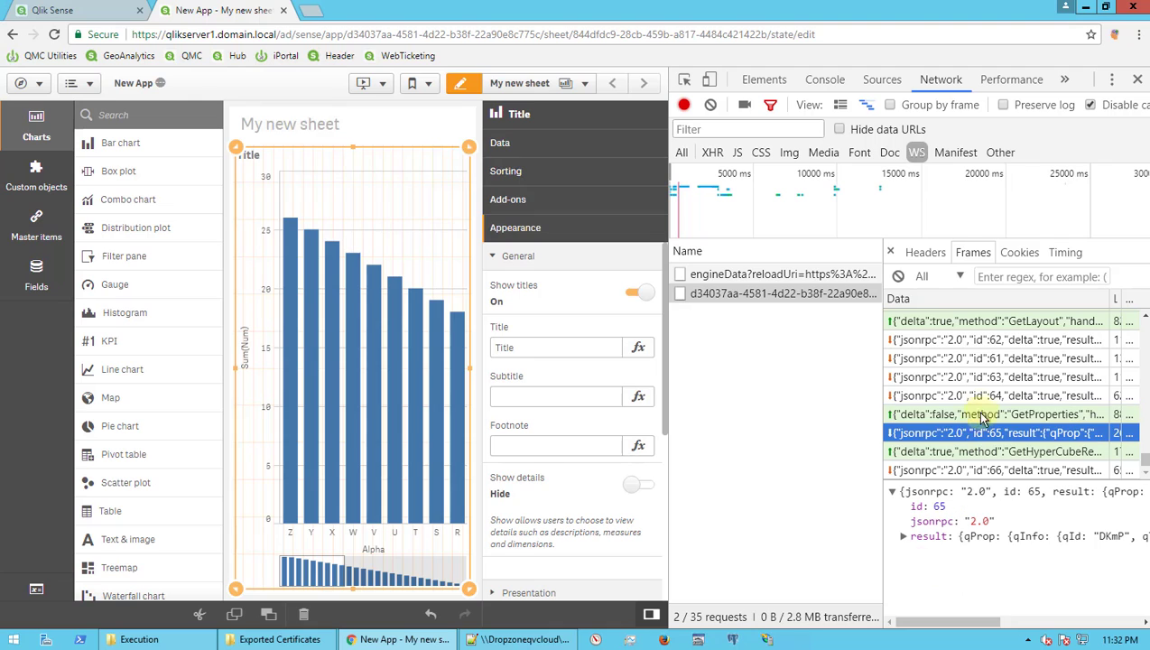
pyautogui.click(981, 397)
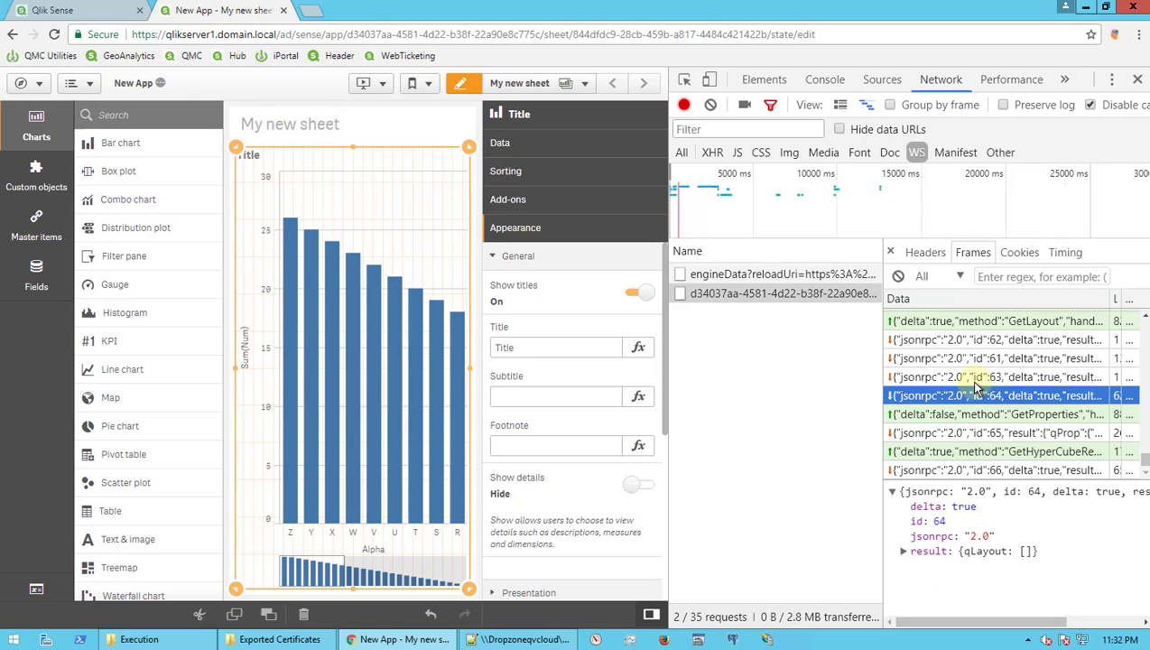
# Look through the frame list from its beginning, including the IsPersonalMode request, for the SetProperties request that follows response 59.
pyautogui.scroll(5, 980, 397)
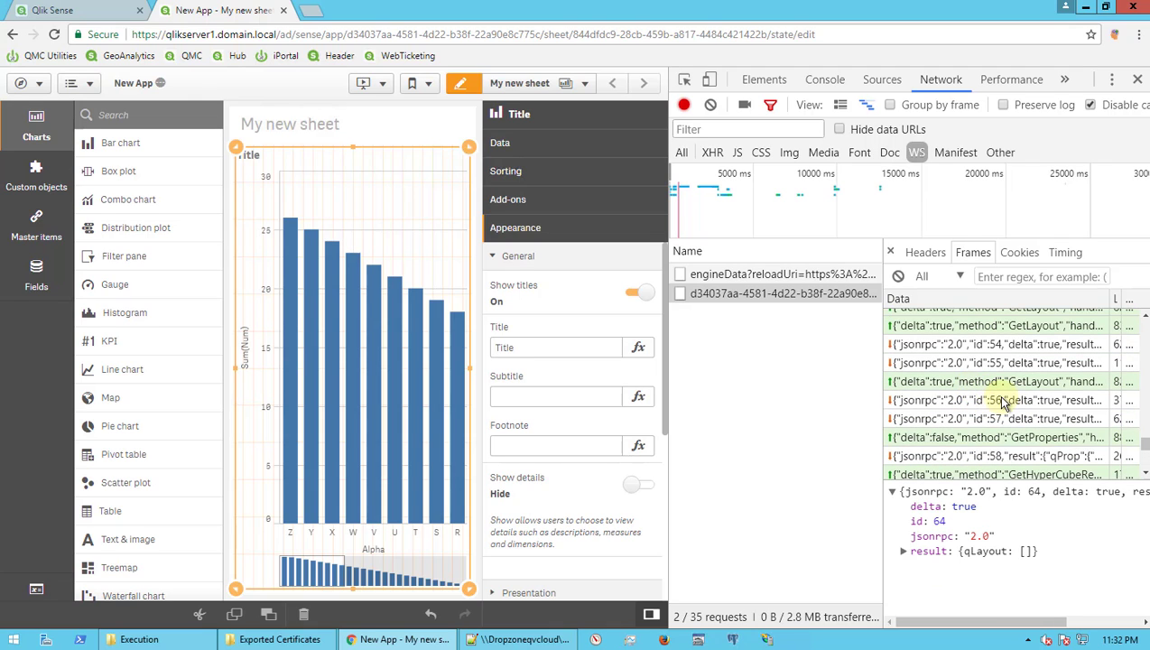
pyautogui.scroll(5, 1002, 402)
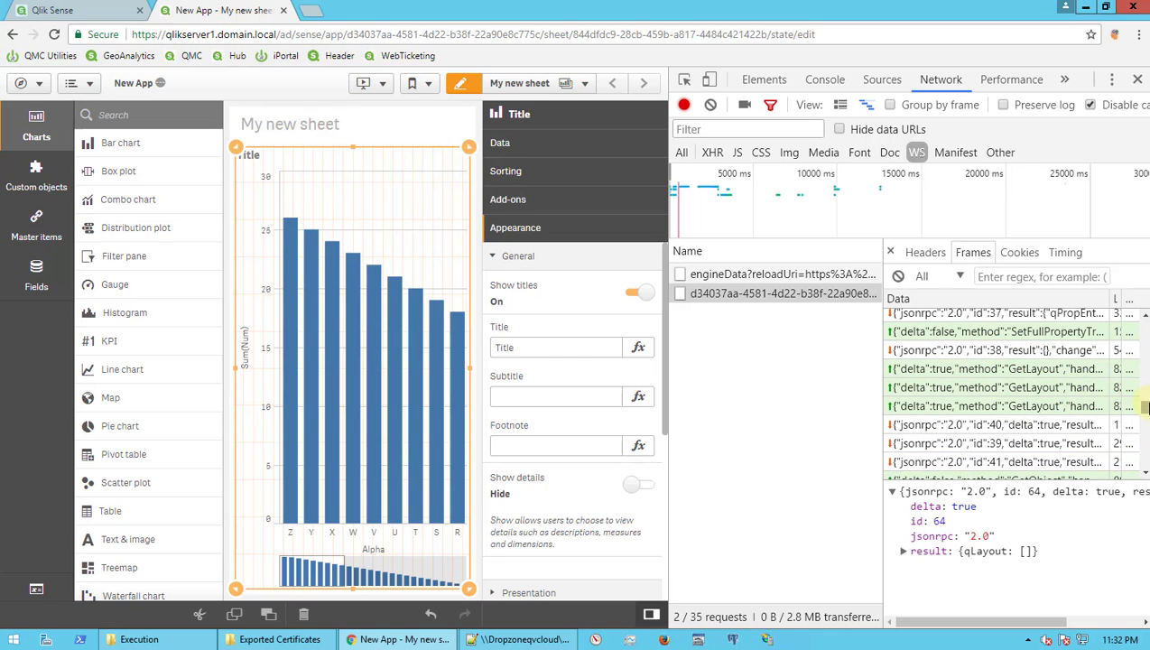
pyautogui.moveTo(1145, 406); pyautogui.dragTo(1144, 327)
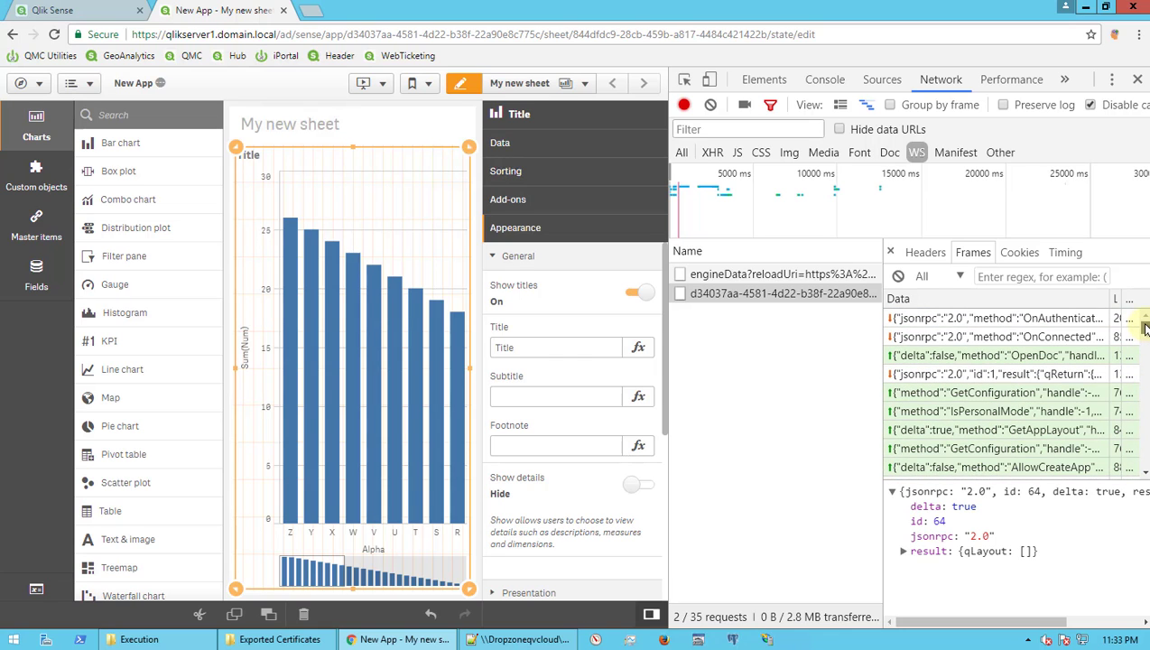
pyautogui.click(1038, 411)
pyautogui.scroll(-2, 1034, 449)
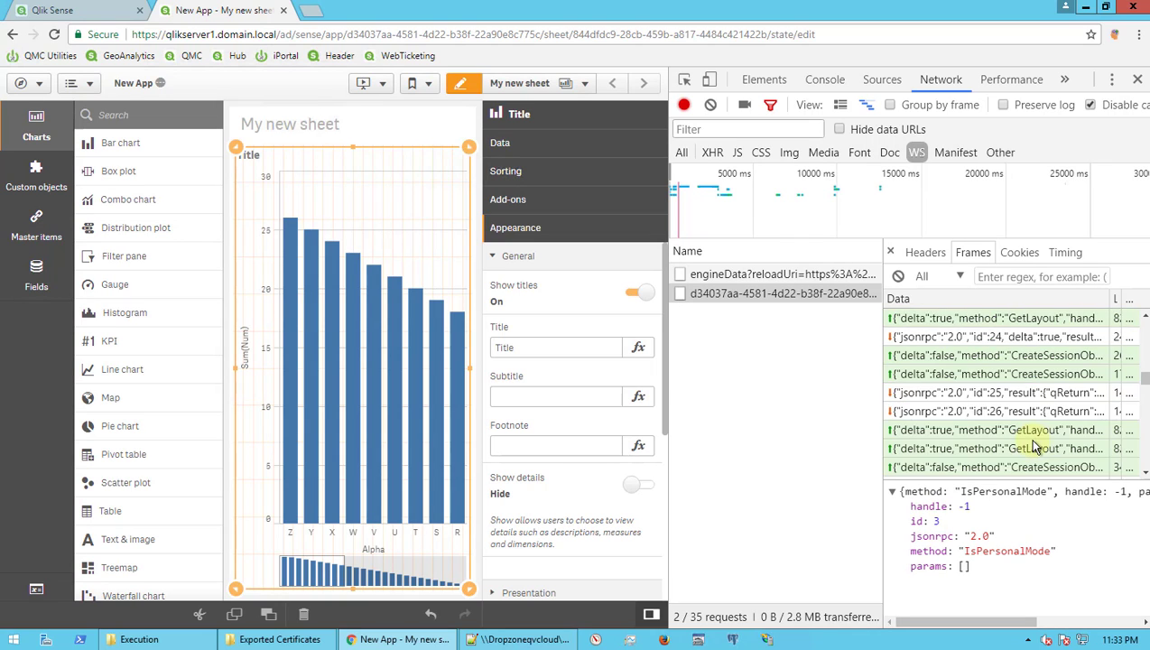
pyautogui.scroll(-8, 1036, 442)
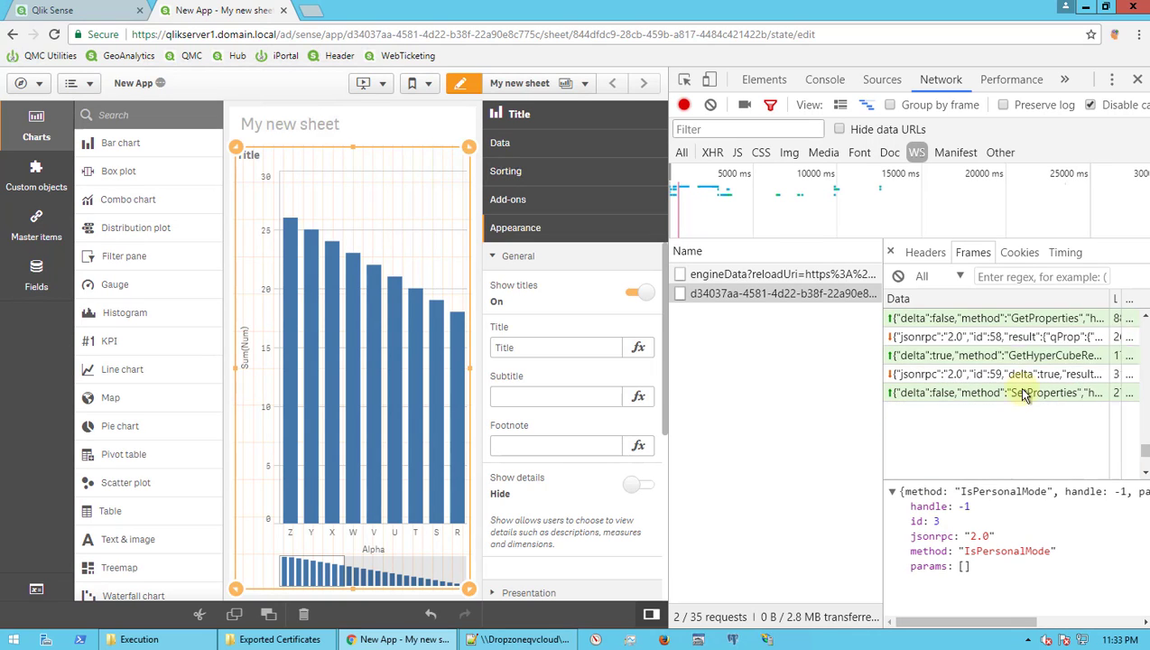